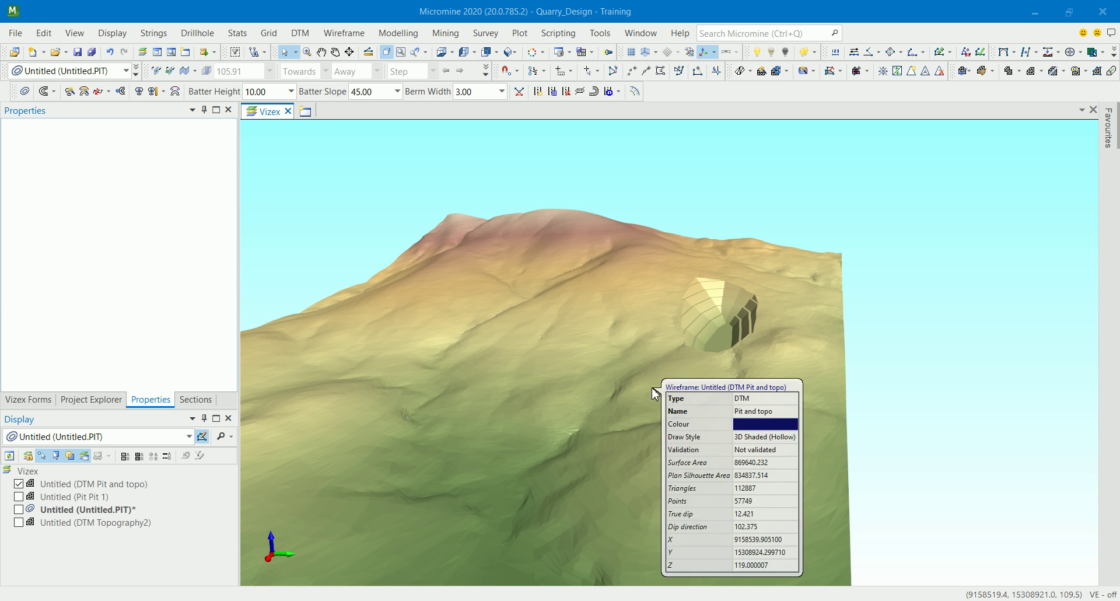
- Examine the pit cut into the topography surface from several angles, including its benches and floor
middle_click_drag(683, 379, 710, 455)
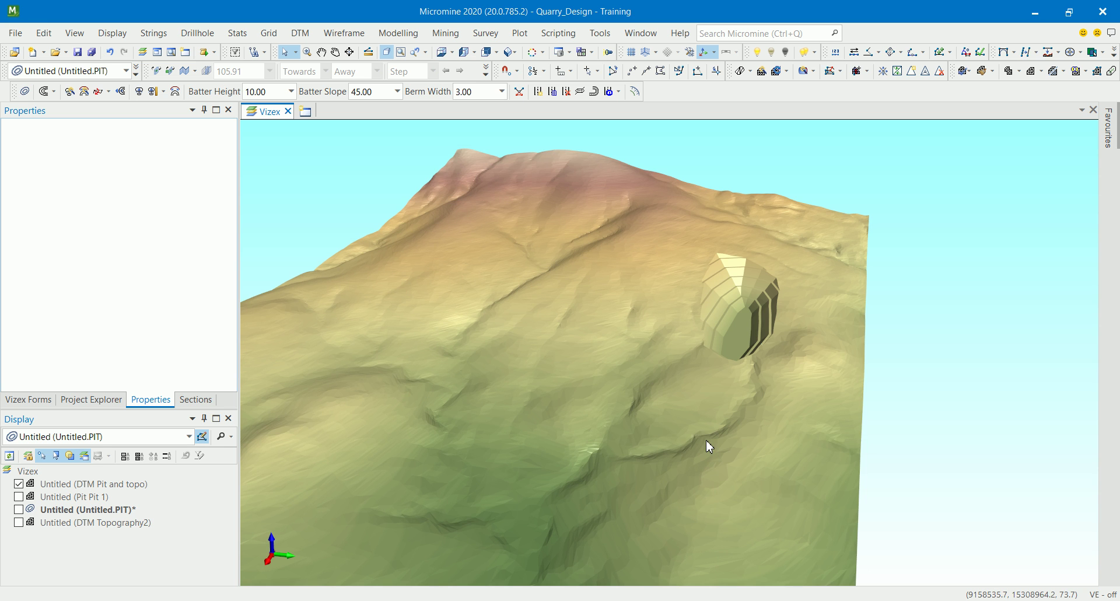
mouse_move(705, 441)
mouse_move(701, 418)
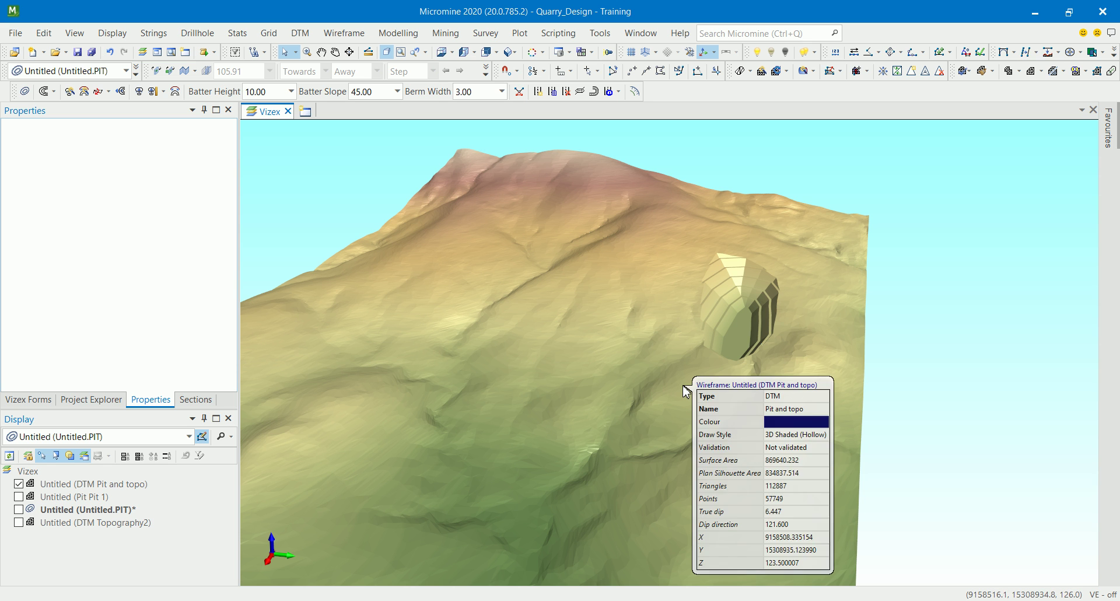
middle_click_drag(695, 446, 825, 443)
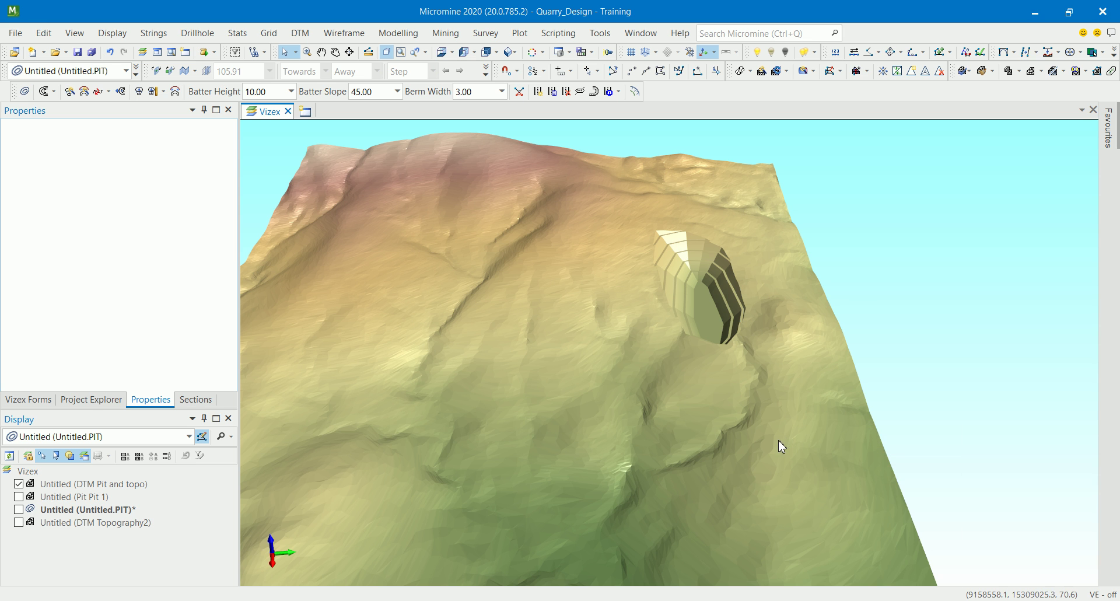
middle_click_drag(775, 458, 560, 475)
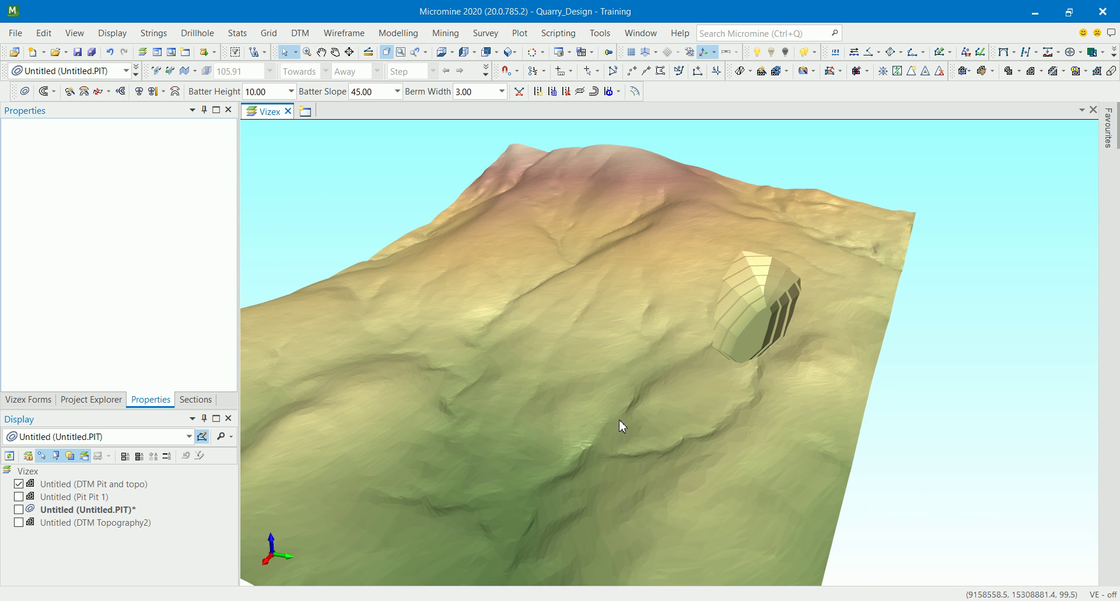
middle_click_drag(743, 421, 772, 388)
middle_click_drag(661, 412, 782, 367)
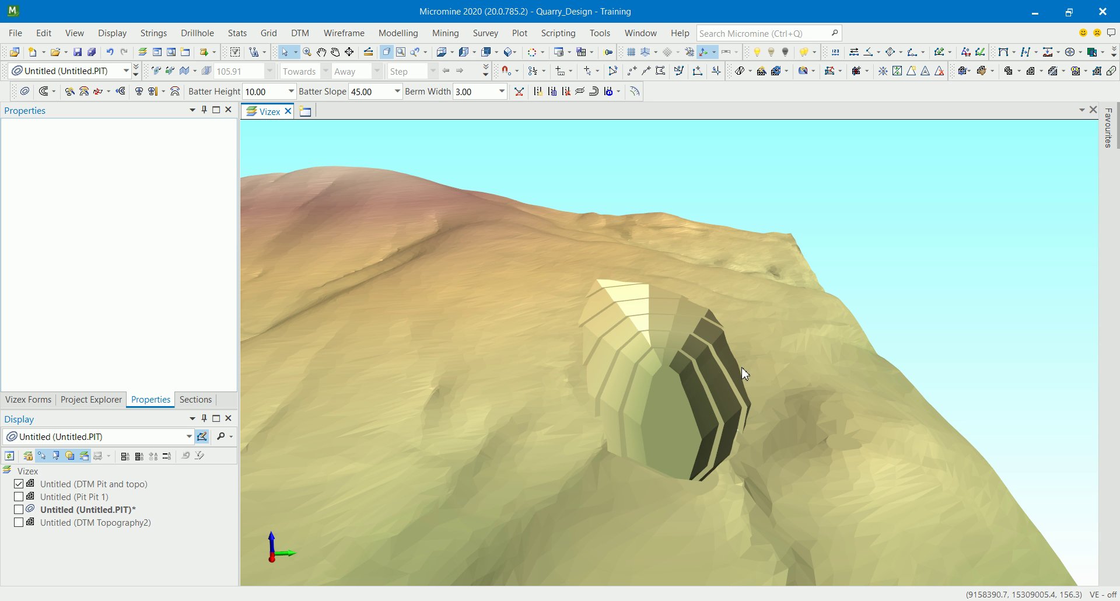
mouse_move(746, 374)
scroll(698, 397, "up", 2)
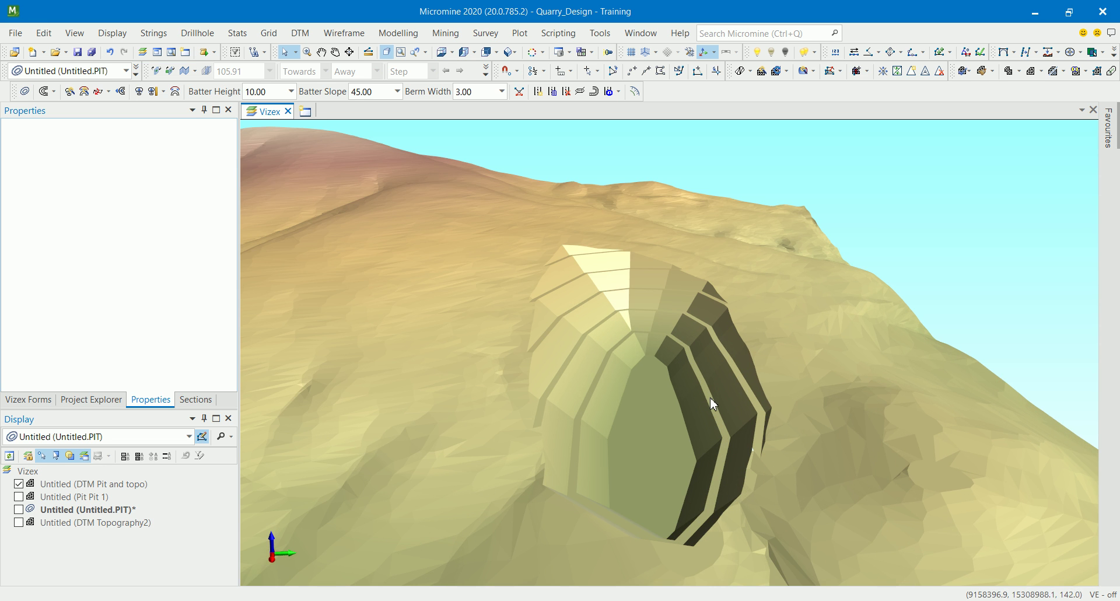
mouse_move(710, 399)
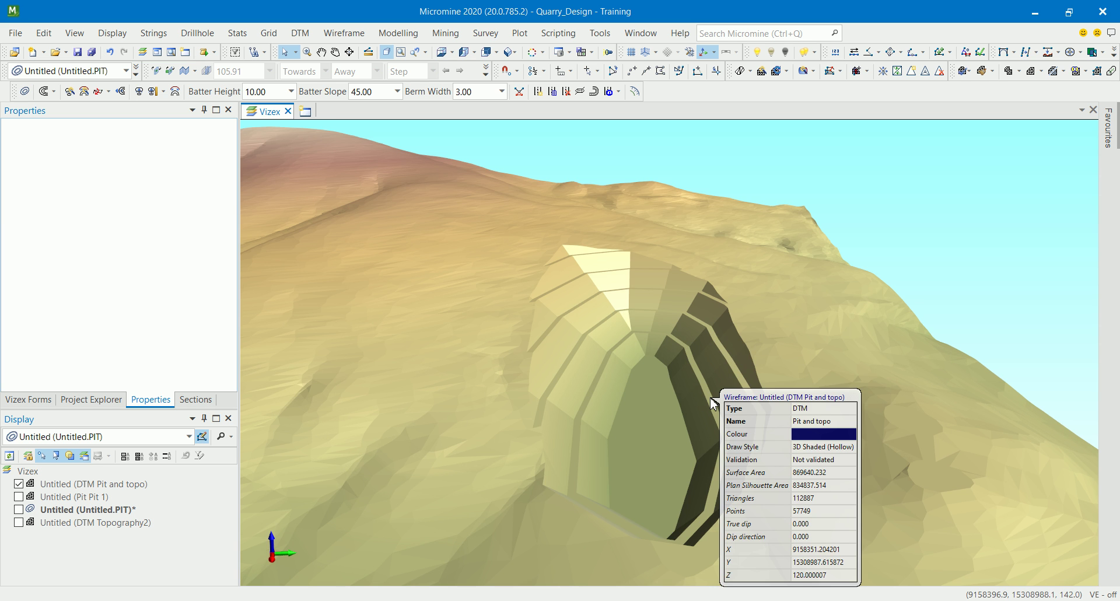
scroll(710, 398, "down", 4)
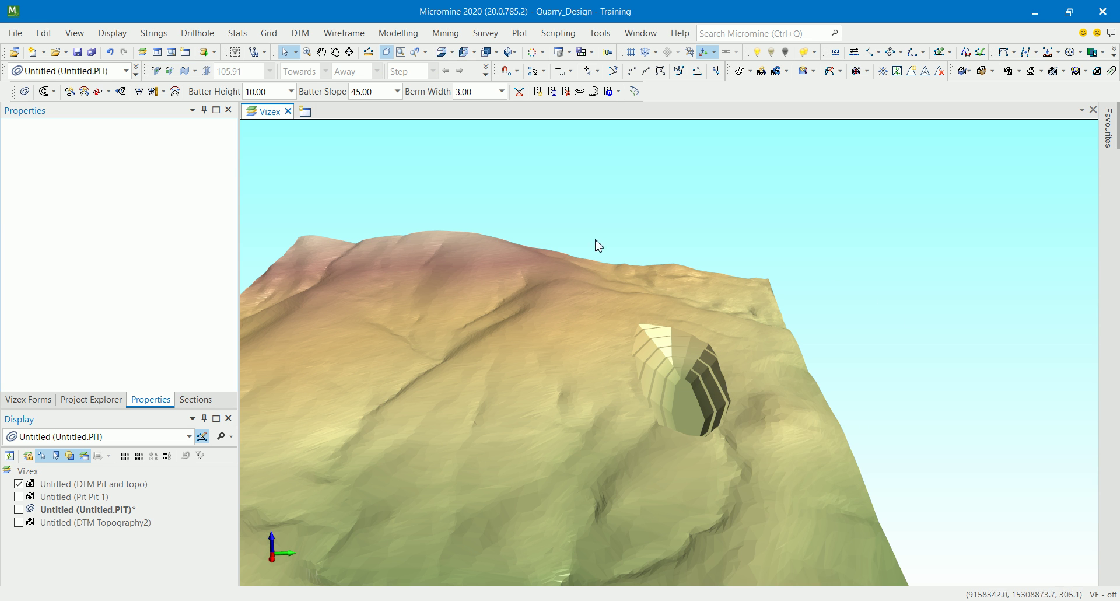
scroll(664, 452, "up", 1)
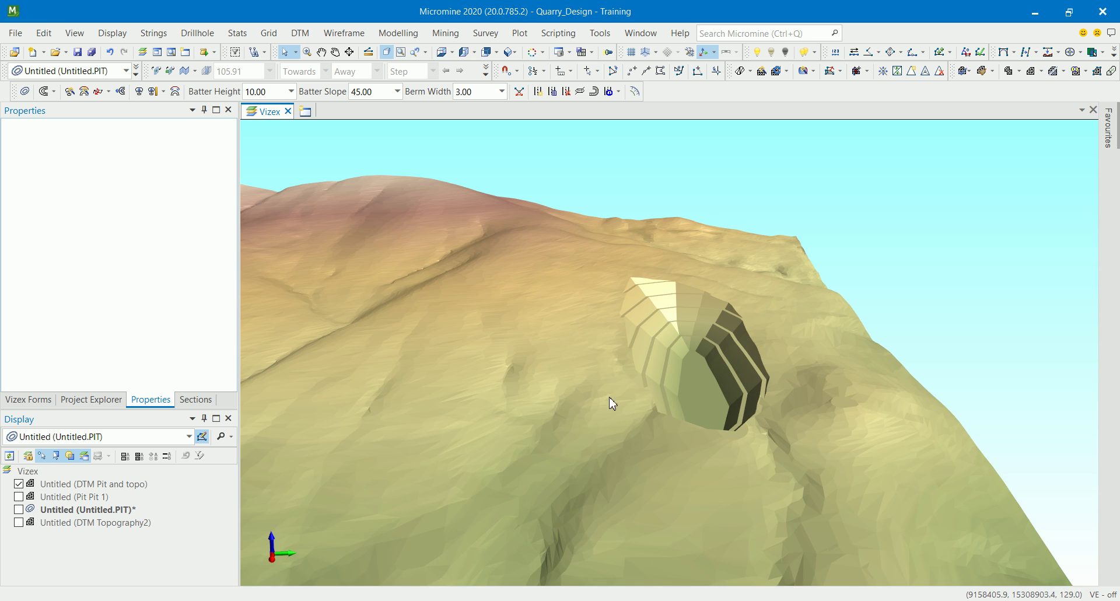
middle_click_drag(677, 380, 670, 432)
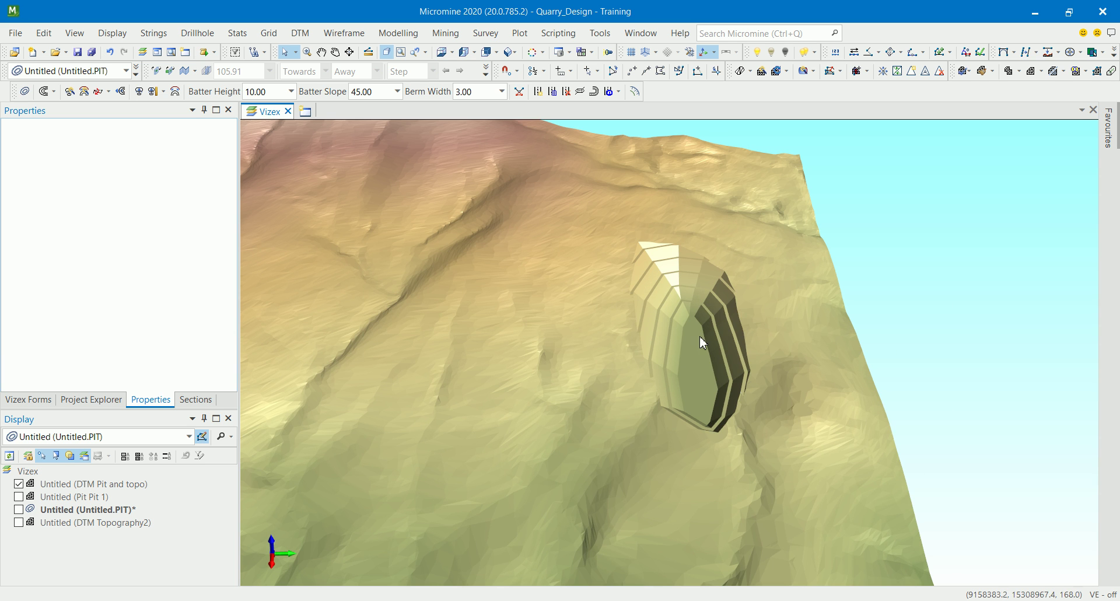
middle_click_drag(703, 343, 652, 376)
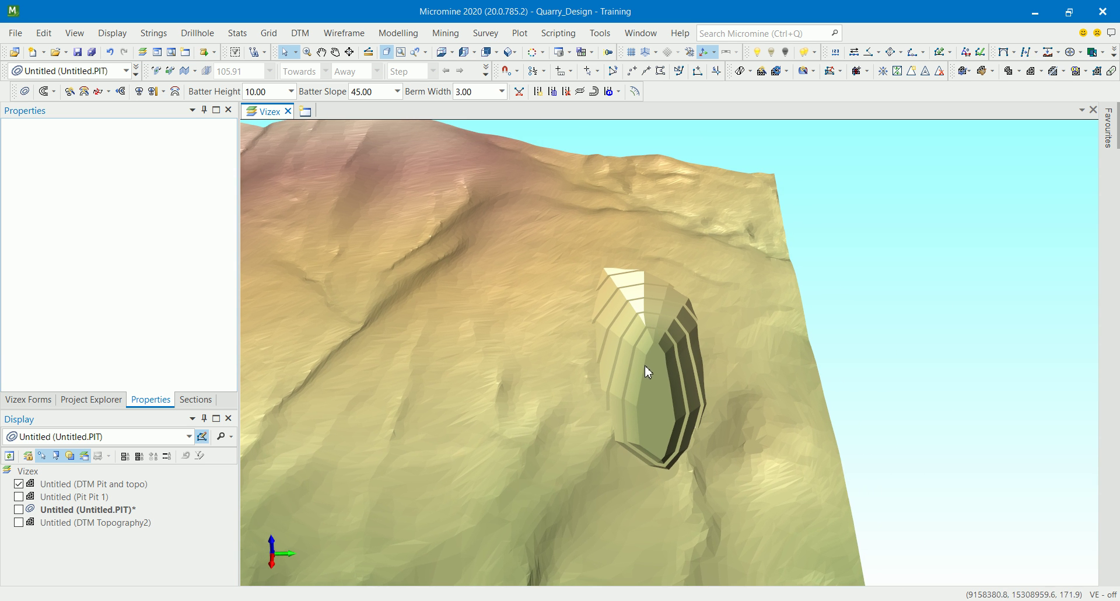
scroll(645, 367, "up", 2)
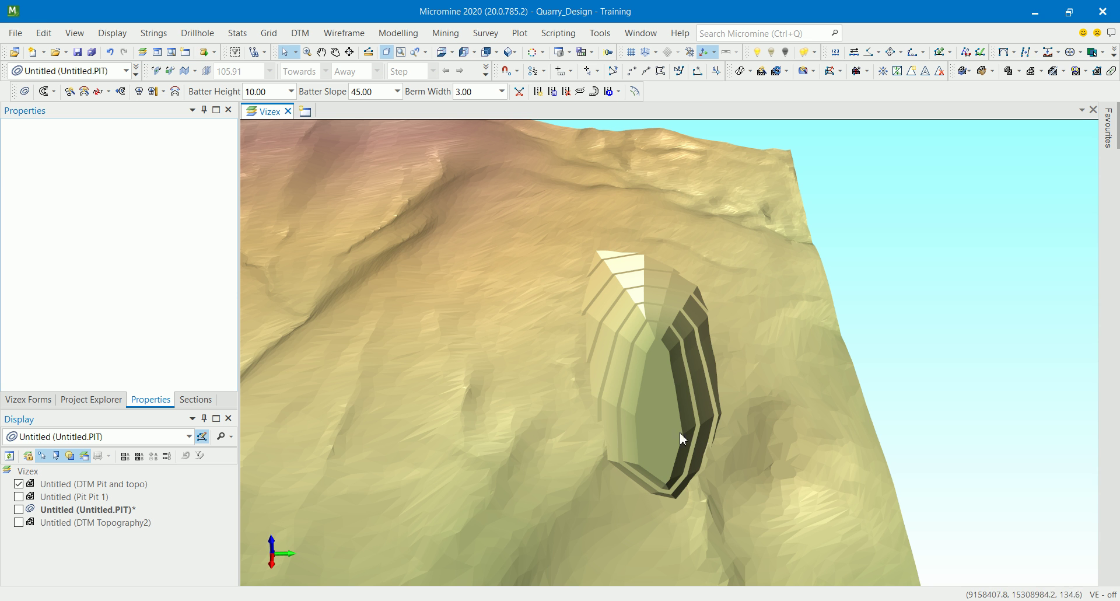
middle_click_drag(647, 445, 675, 485)
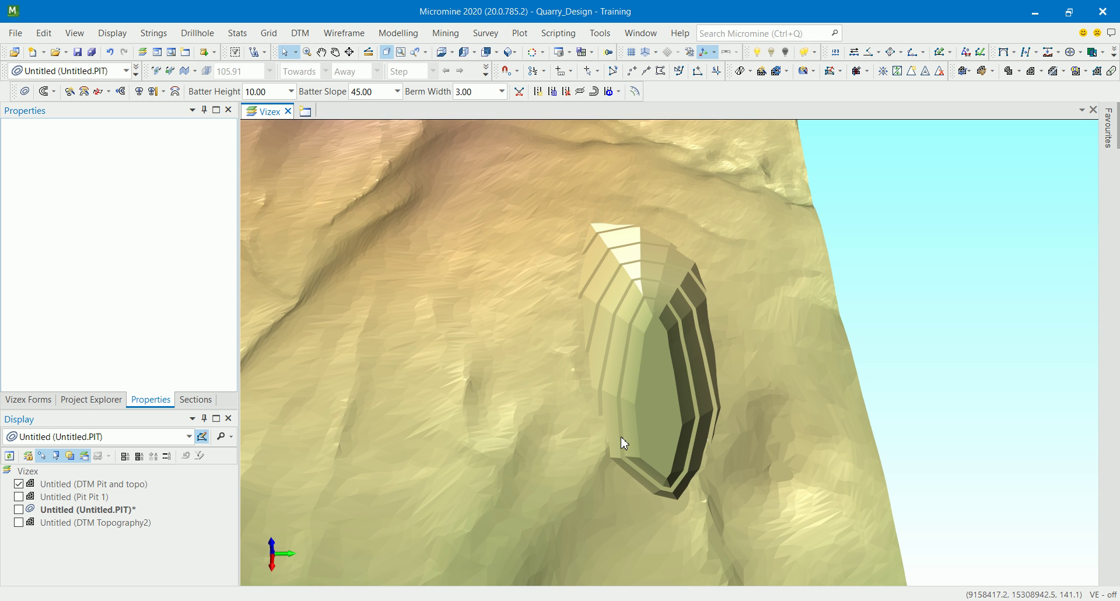
mouse_move(624, 444)
middle_click_drag(533, 370, 552, 361)
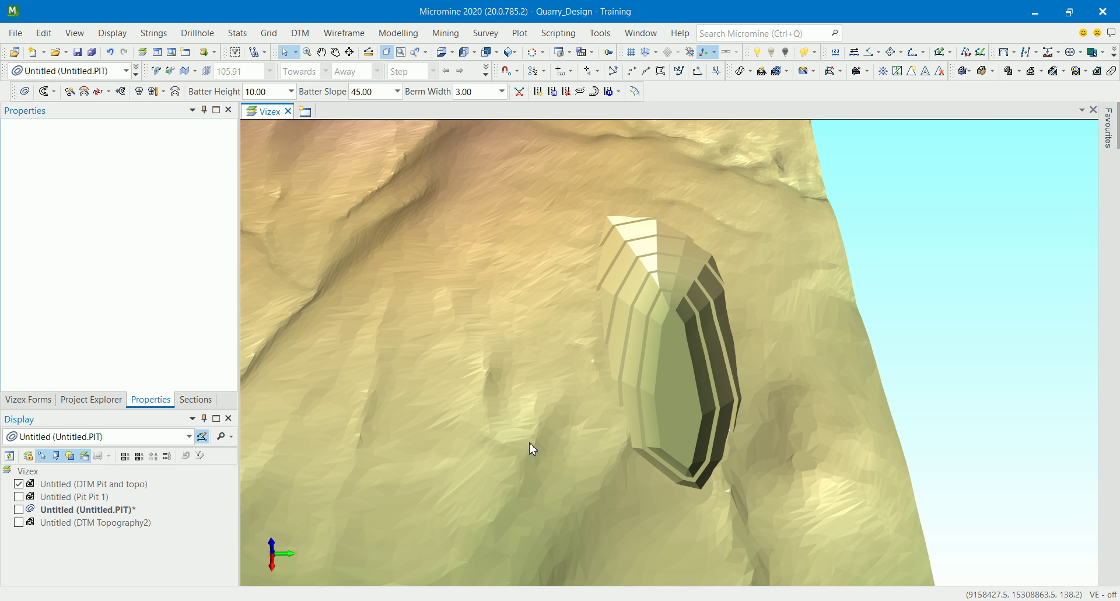
scroll(525, 380, "down", 3)
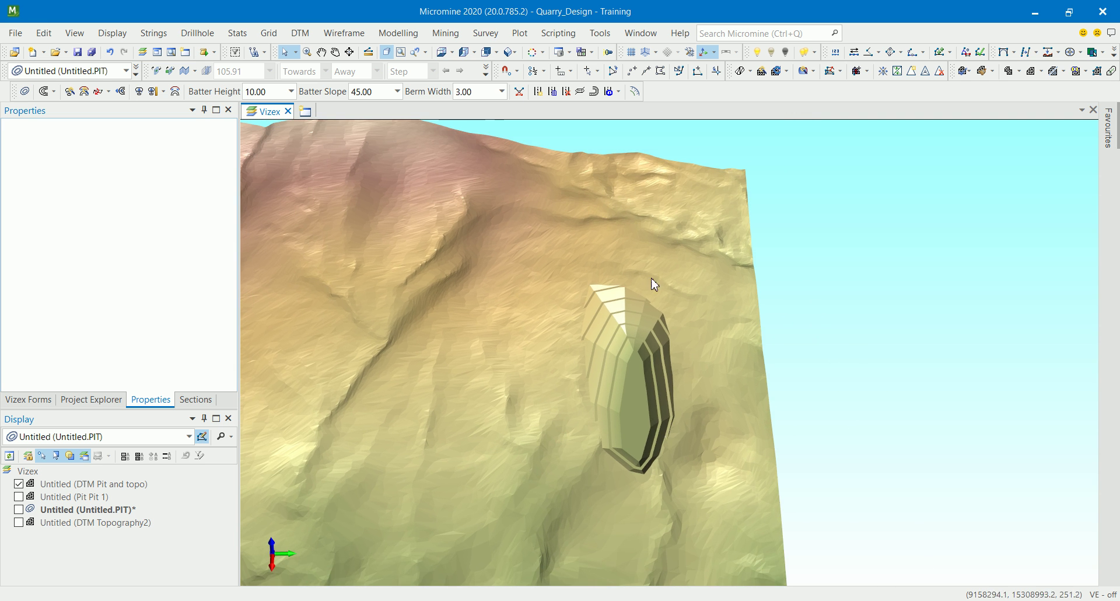
left_click_drag(478, 388, 410, 348)
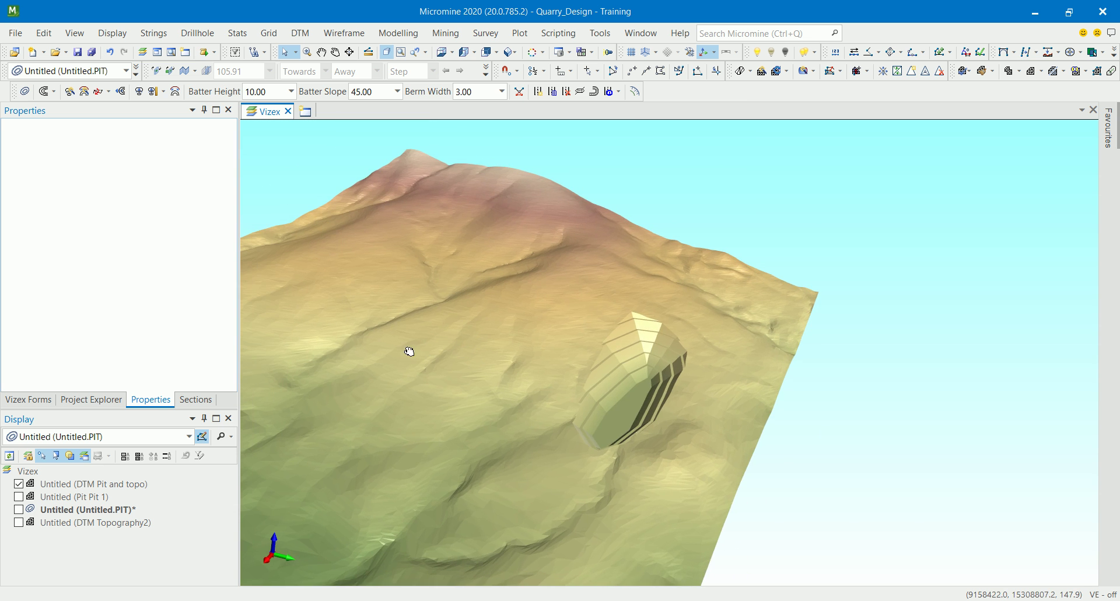
left_click_drag(510, 428, 552, 361)
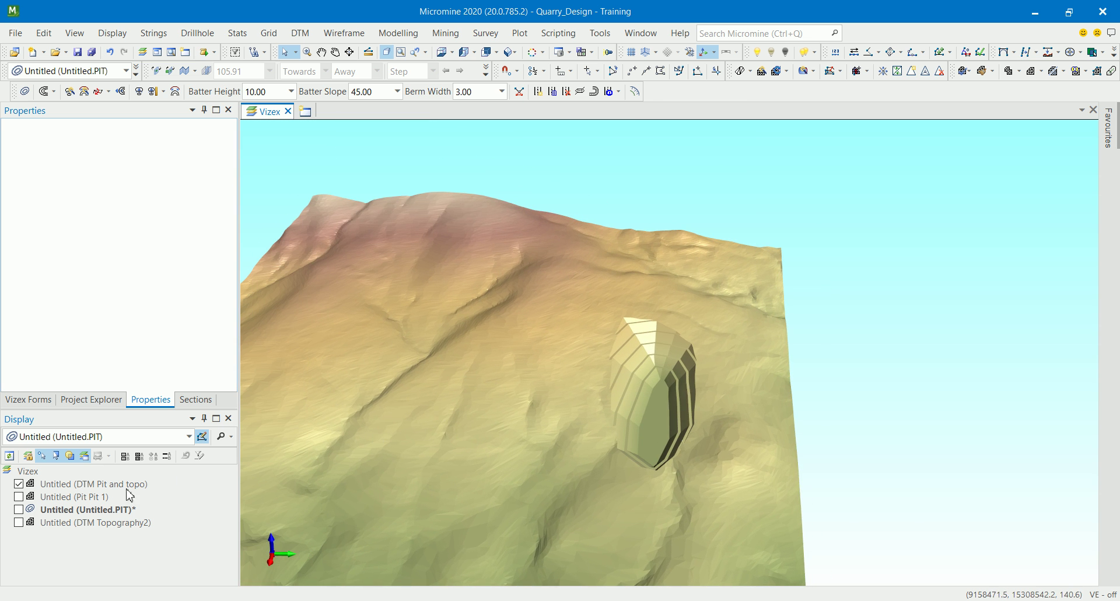
- Hide the combined Pit and topo wireframe and display the Pit 1 and Topography2 wireframes together
left_click(19, 484)
left_click(19, 496)
left_click_drag(665, 415, 741, 403)
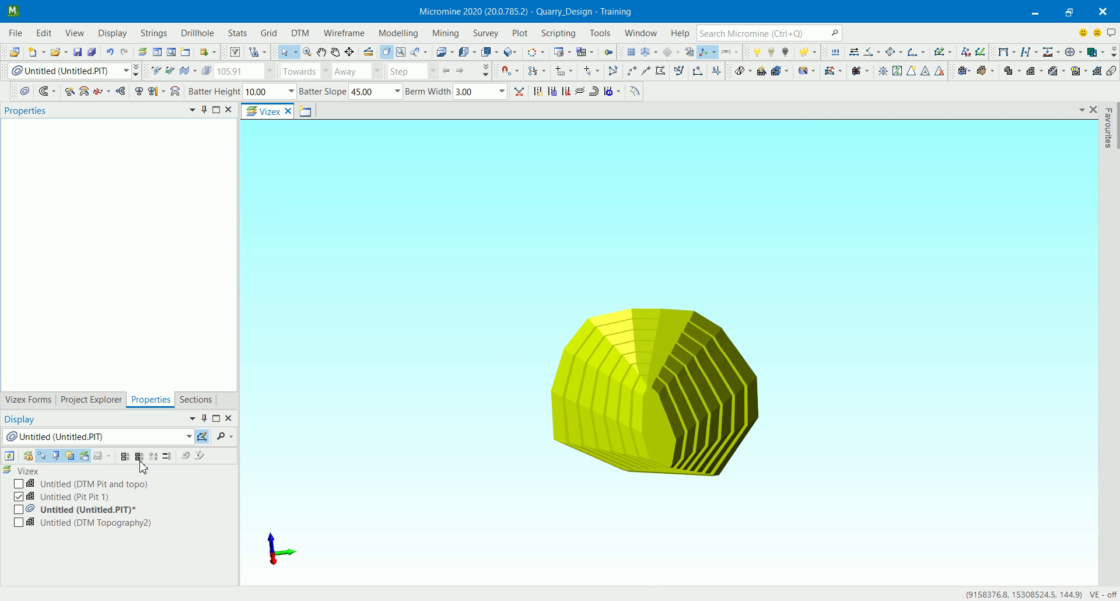
left_click(19, 522)
left_click_drag(634, 442, 681, 467)
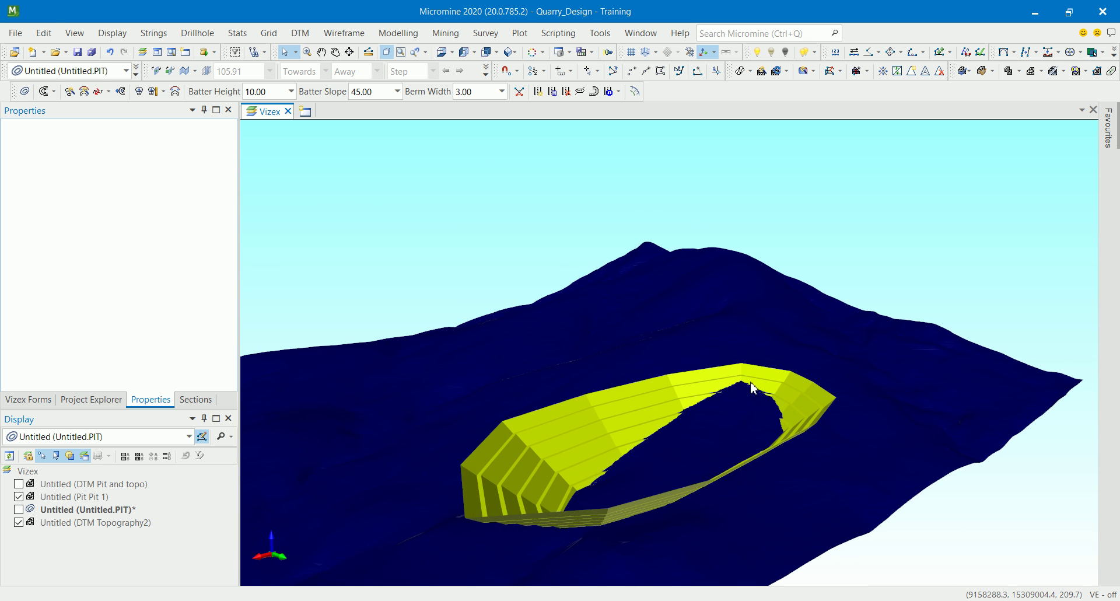
left_click_drag(677, 420, 693, 378)
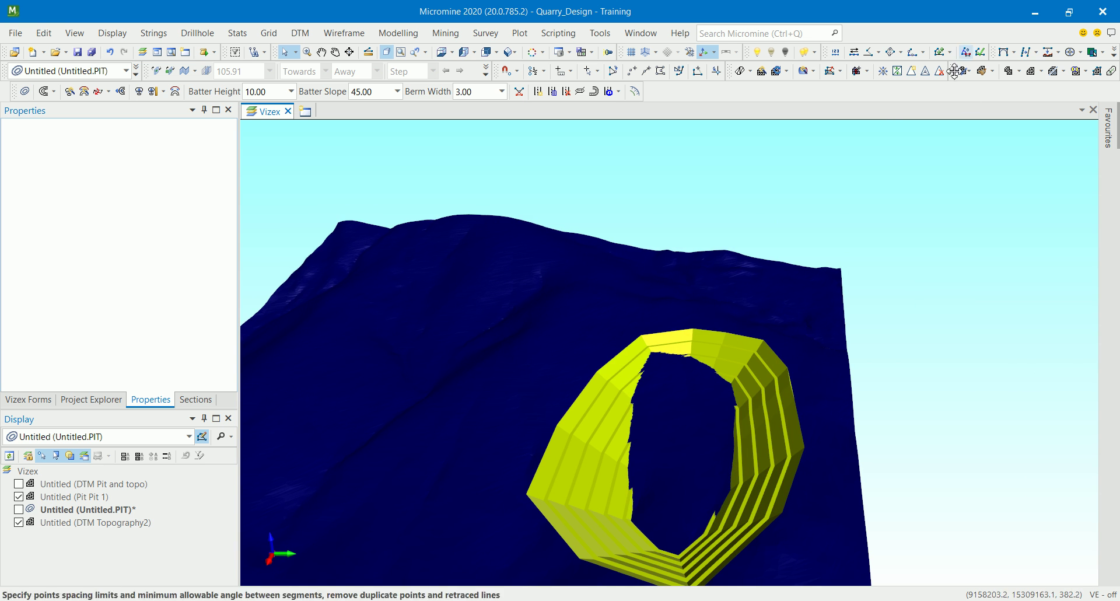
left_click_drag(655, 425, 628, 315)
scroll(649, 408, "down", 2)
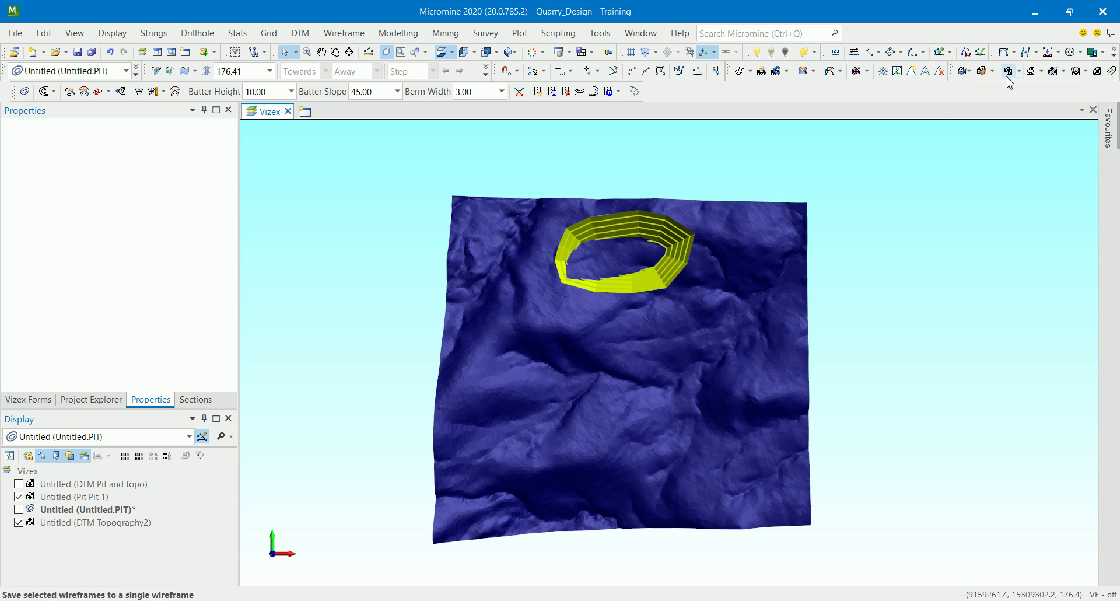
- Run a boolean operation on the intersecting Pit 1 and Topography2 wireframes
left_click(1077, 72)
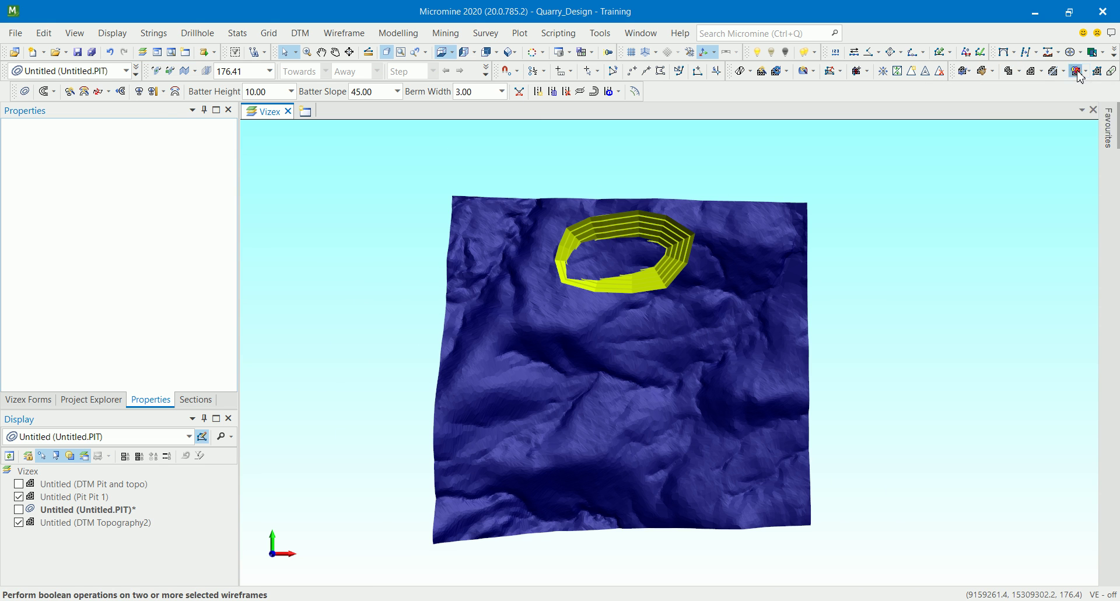
left_click_drag(429, 185, 822, 559)
right_click(387, 273)
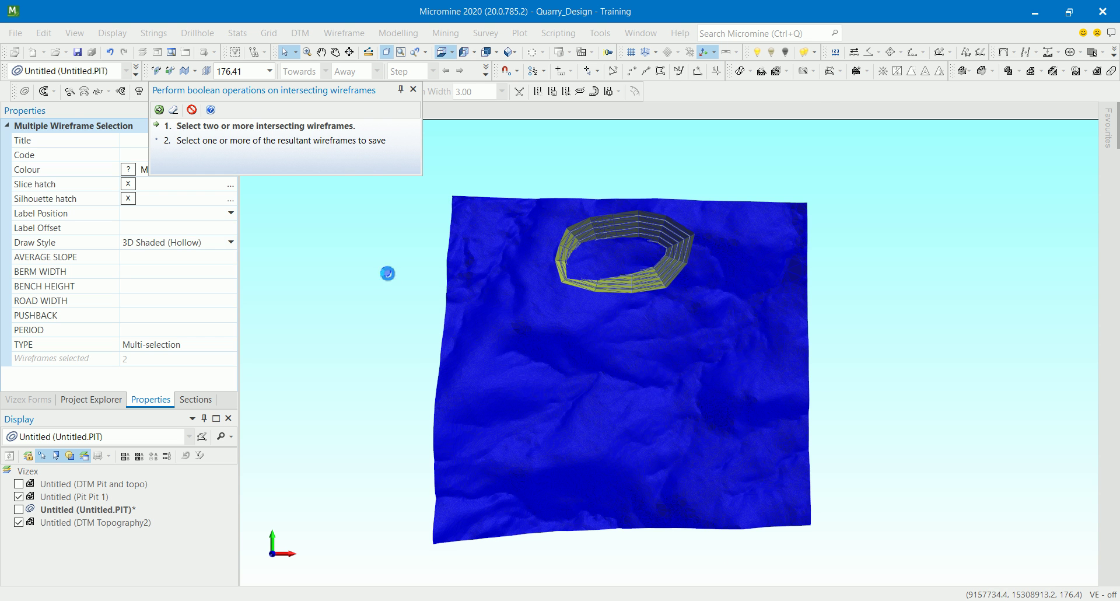
- Select the two resultant wireframes that enclose the pit volume: the lower pit shell and the topography patch inside it
middle_click_drag(622, 327, 906, 325)
left_click(565, 410)
middle_click_drag(734, 242, 697, 319)
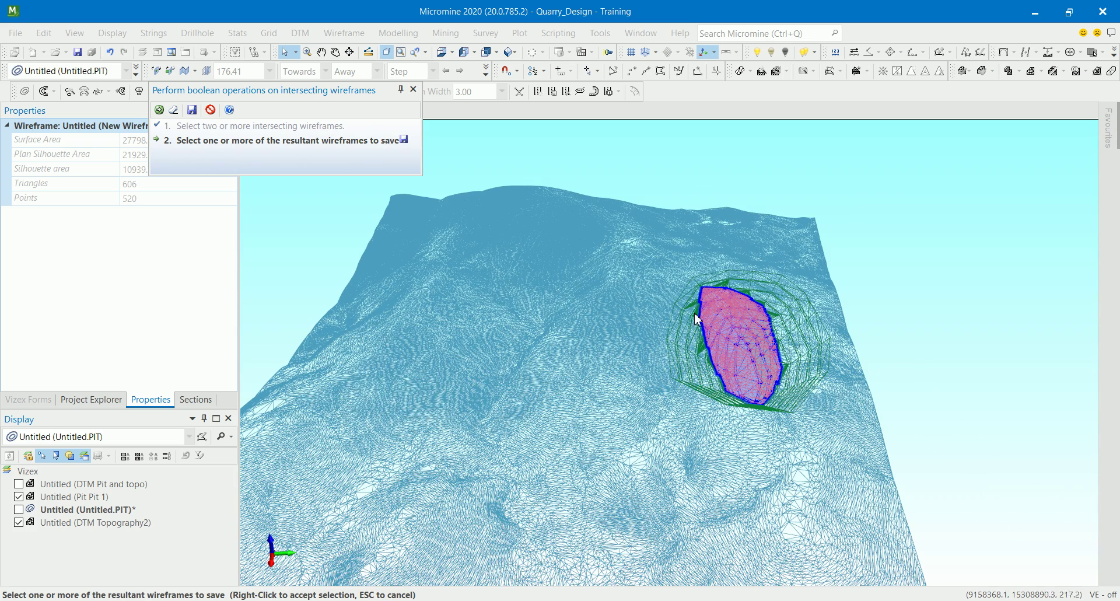
left_click(738, 329)
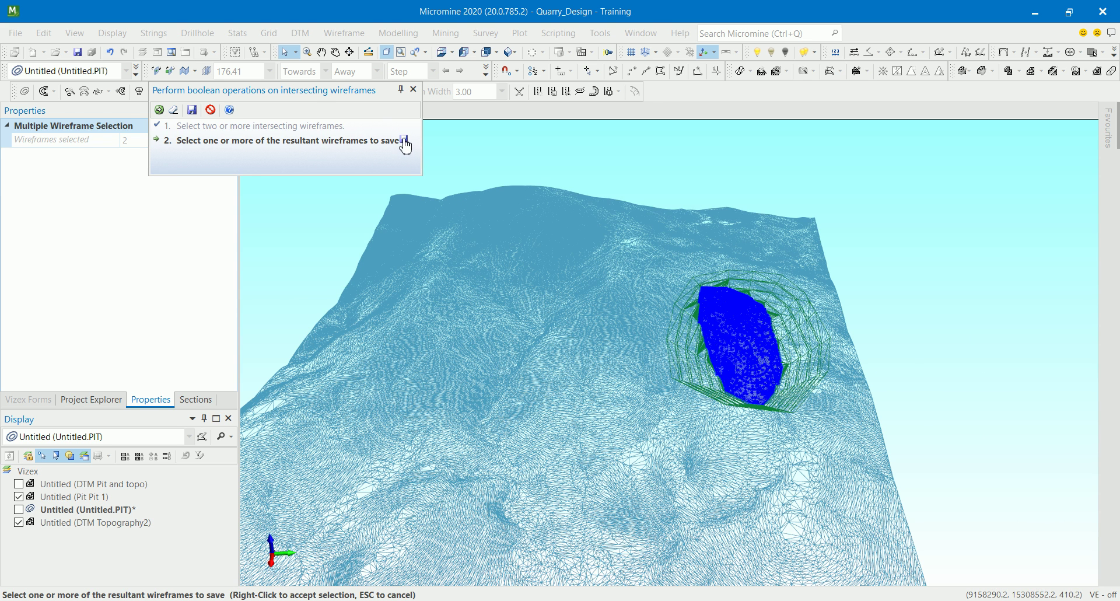
middle_click_drag(775, 452, 808, 317)
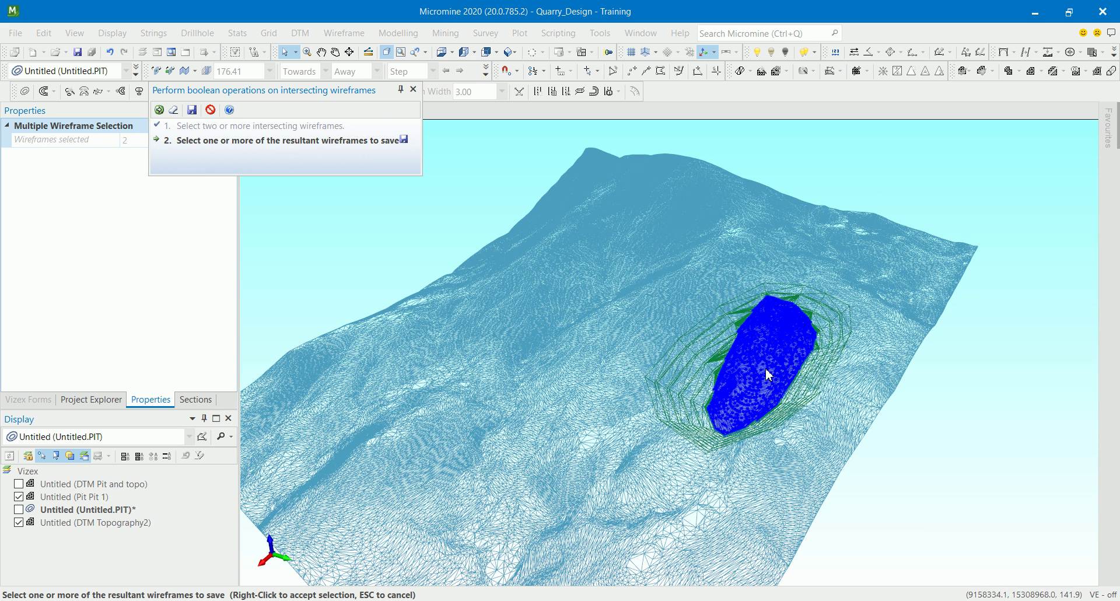
- Save the selected resultant wireframes as a single wireframe of type DTM named Pit_Volume, with auto load enabled
left_click(404, 141)
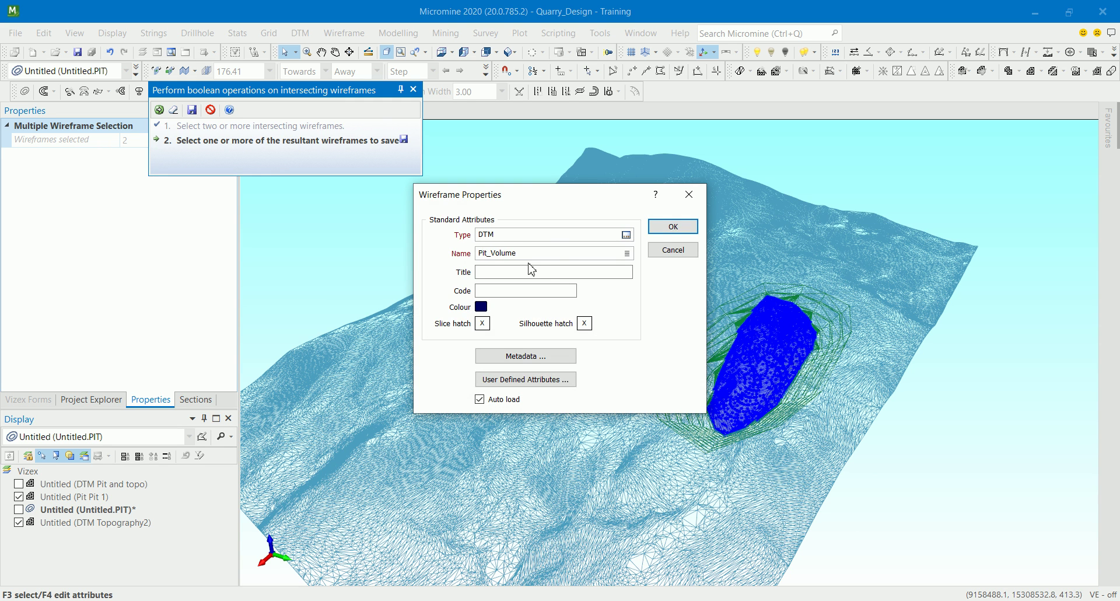
left_click(674, 230)
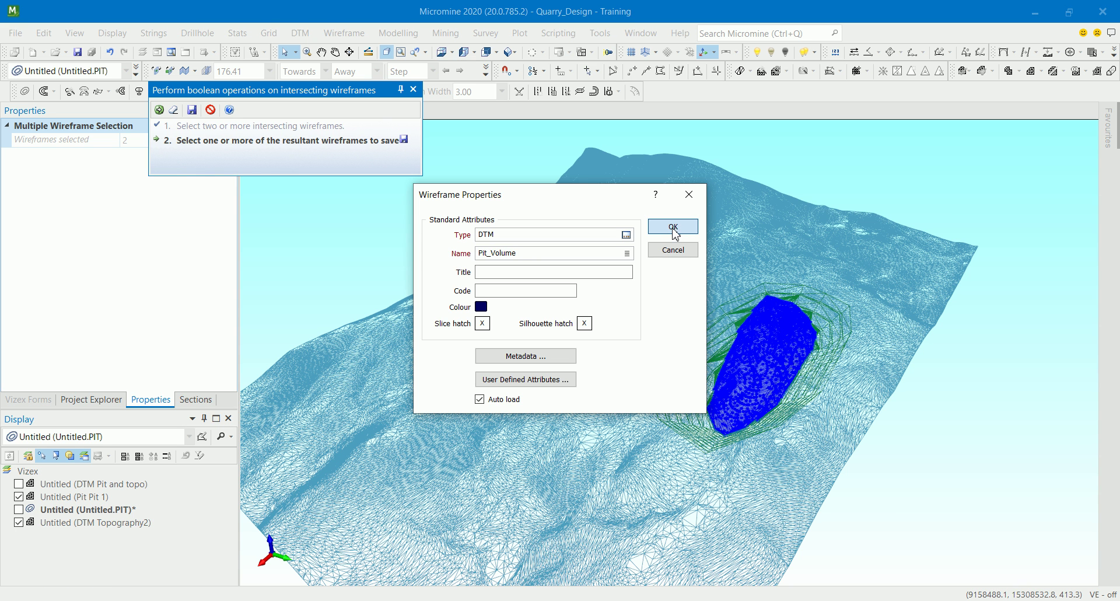
left_click(673, 227)
middle_click_drag(615, 356, 784, 514)
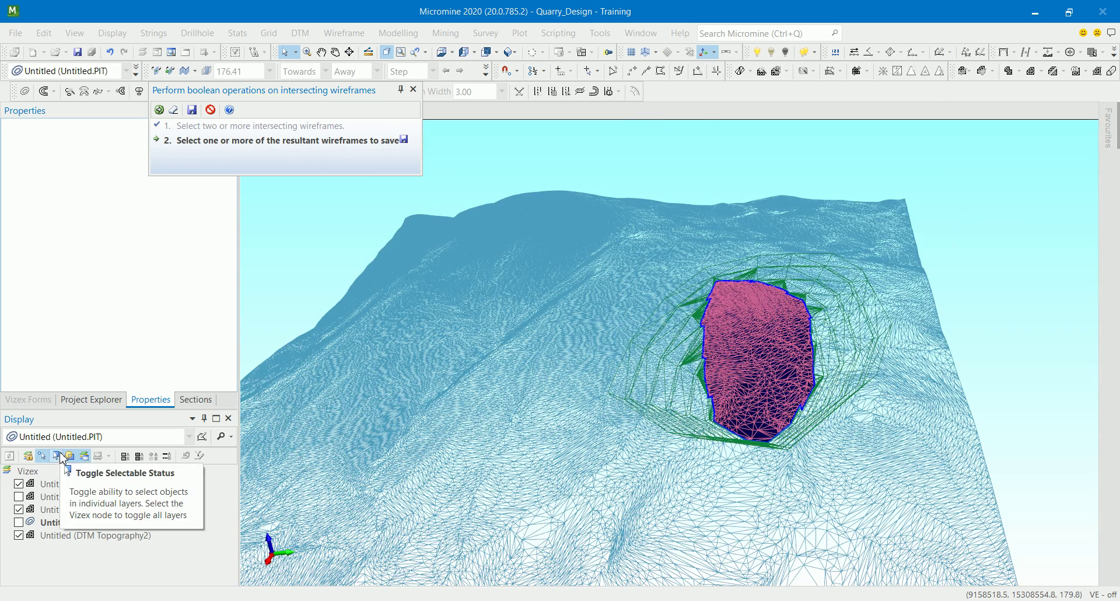
- Leave the boolean operation and hide the Topography2 and Pit 1 wireframes so only Pit_Volume is displayed
left_click(56, 455)
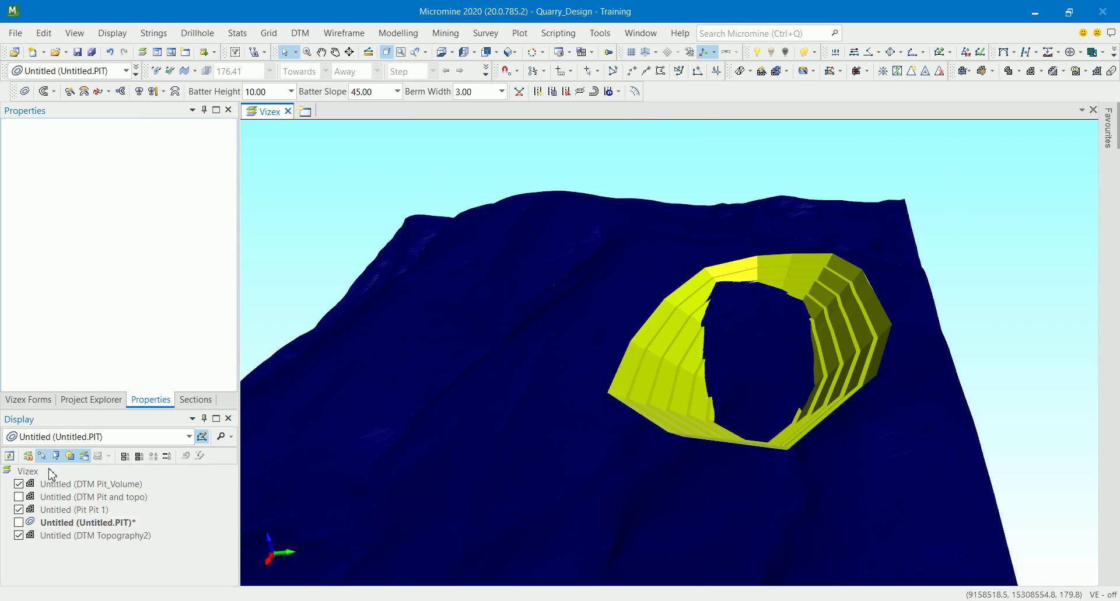
left_click(18, 535)
left_click(19, 509)
middle_click_drag(642, 425, 840, 425)
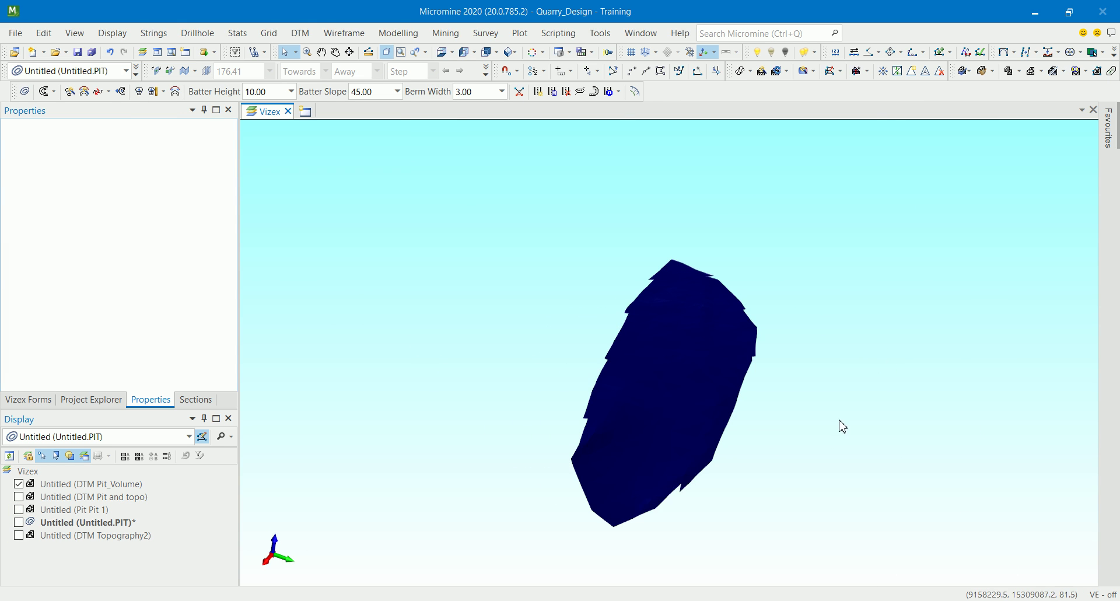
- Select the Pit_Volume wireframe and check its Volume value in the wireframe properties
left_click(677, 371)
scroll(126, 312, "down", 3)
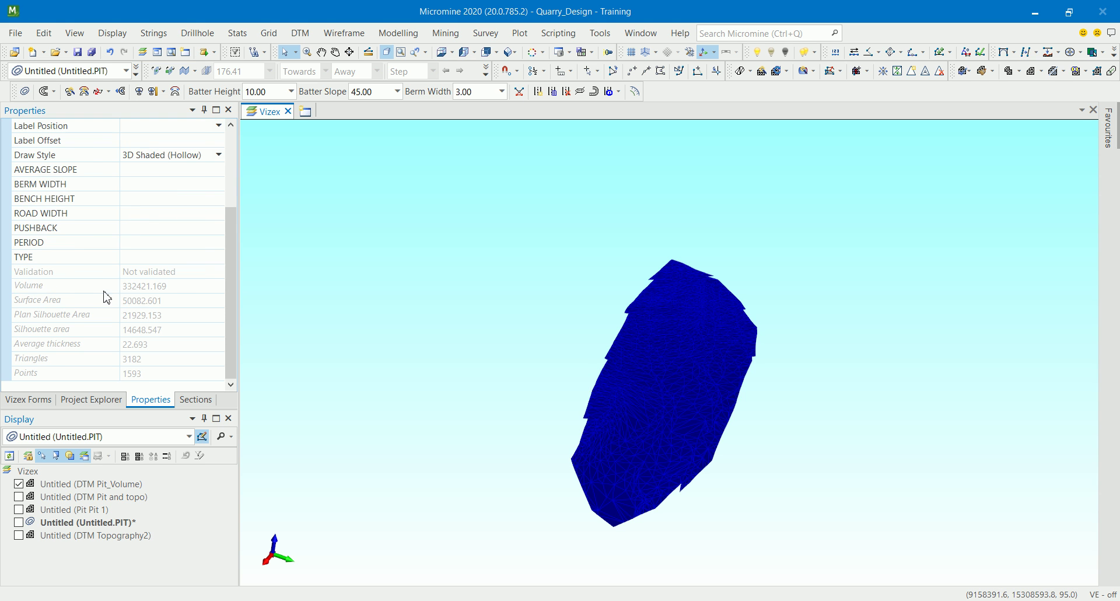
left_click_drag(191, 287, 124, 286)
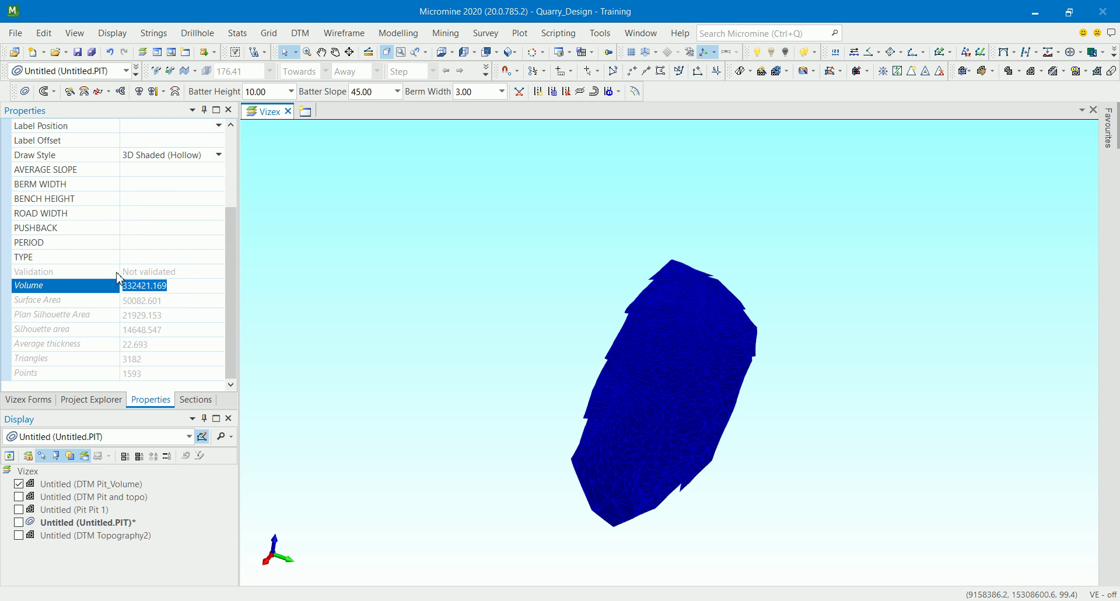
left_click(334, 341)
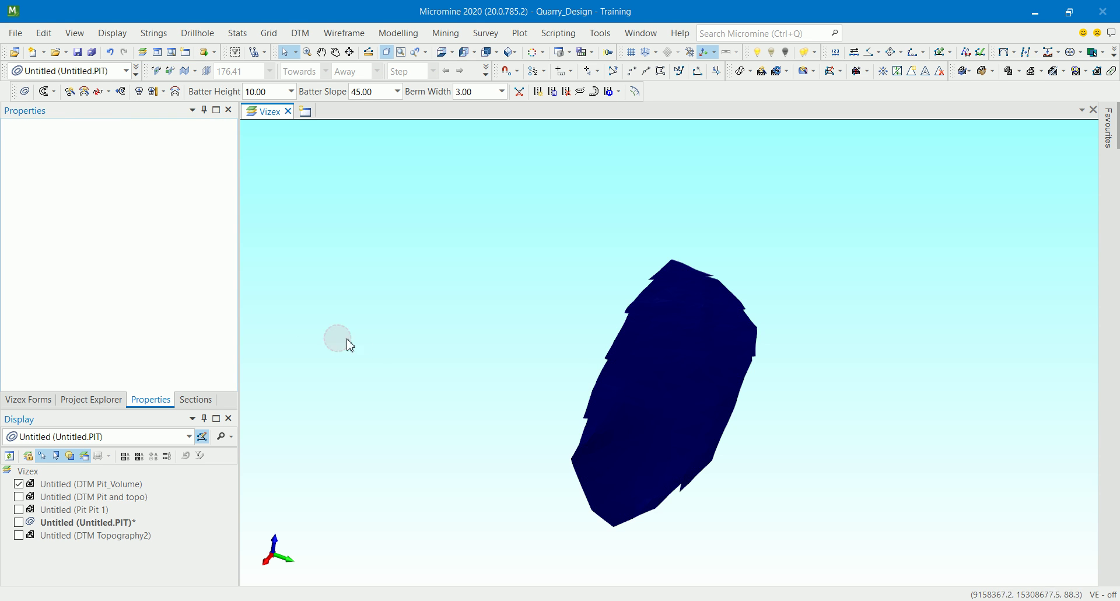
left_click(653, 389)
mouse_move(653, 385)
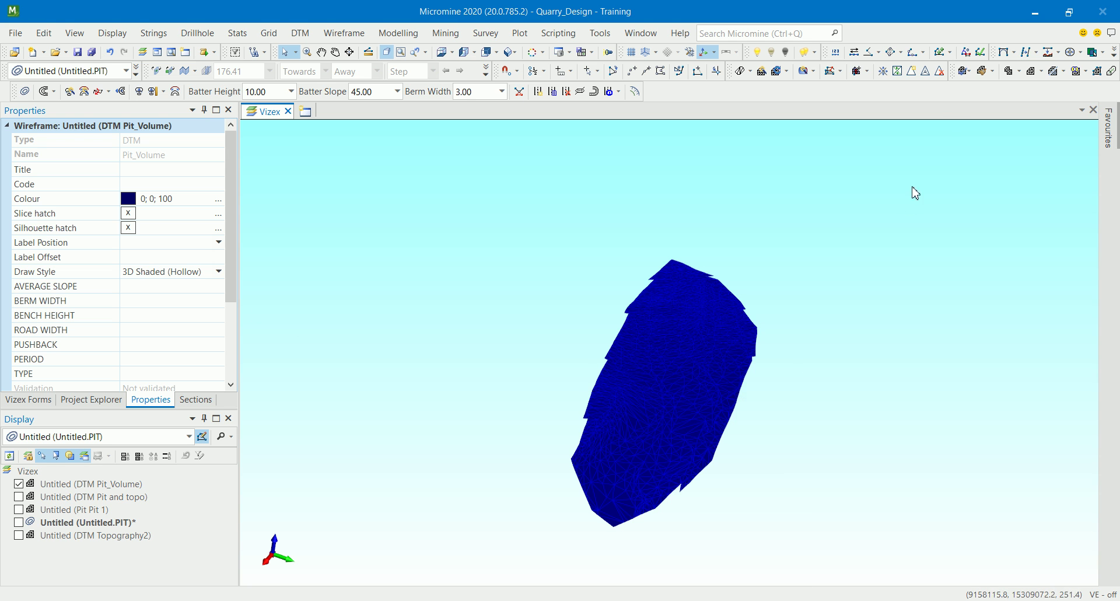
- Run a wireframe validation on Pit_Volume and inspect the solid from an oblique side view
left_click(964, 71)
left_click(662, 383)
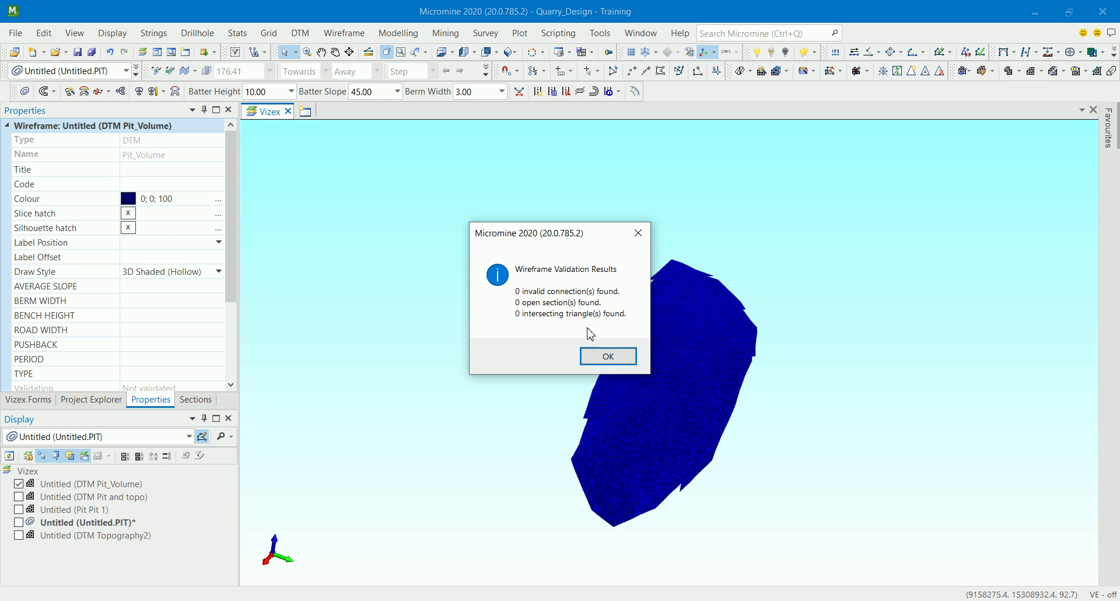
left_click(608, 357)
left_click_drag(755, 465, 680, 361)
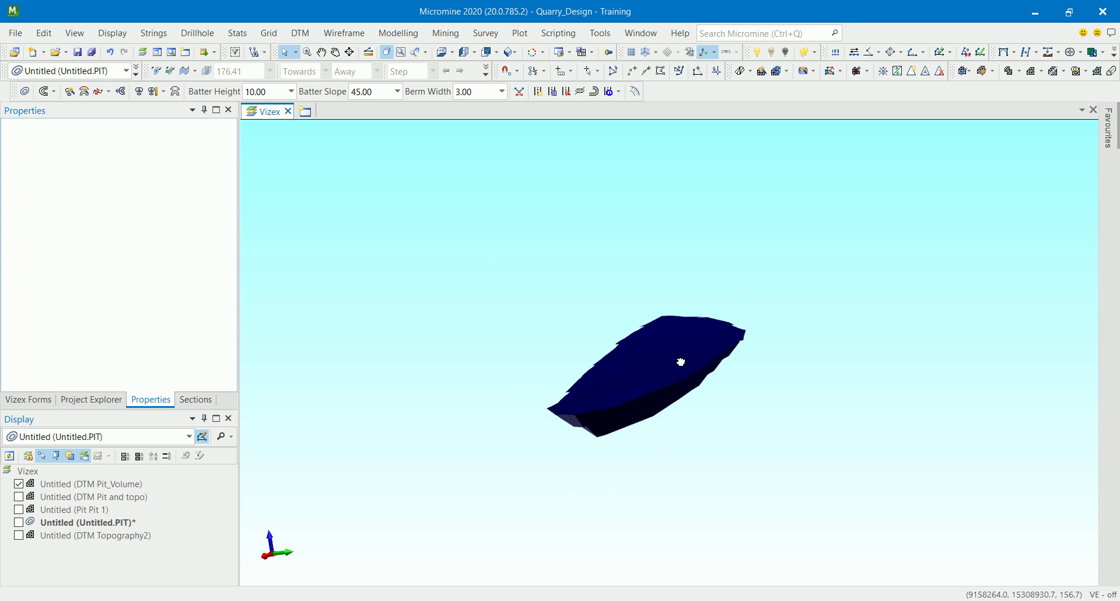
- Open Create Mining Blocks and set the single input pit solid to type Pit, name Pit 1
left_click(343, 39)
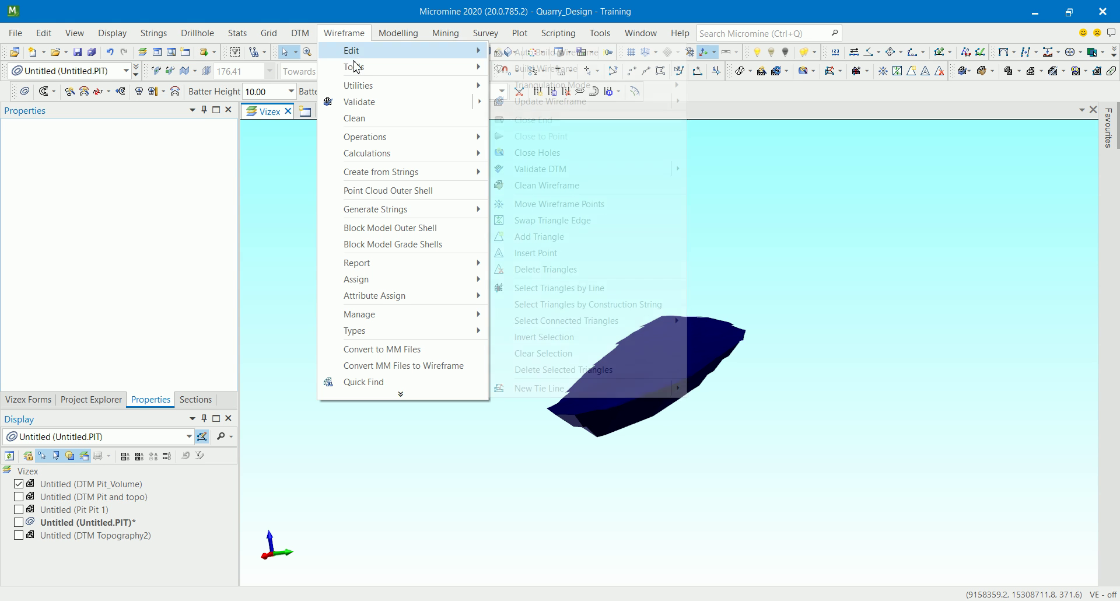
mouse_move(385, 144)
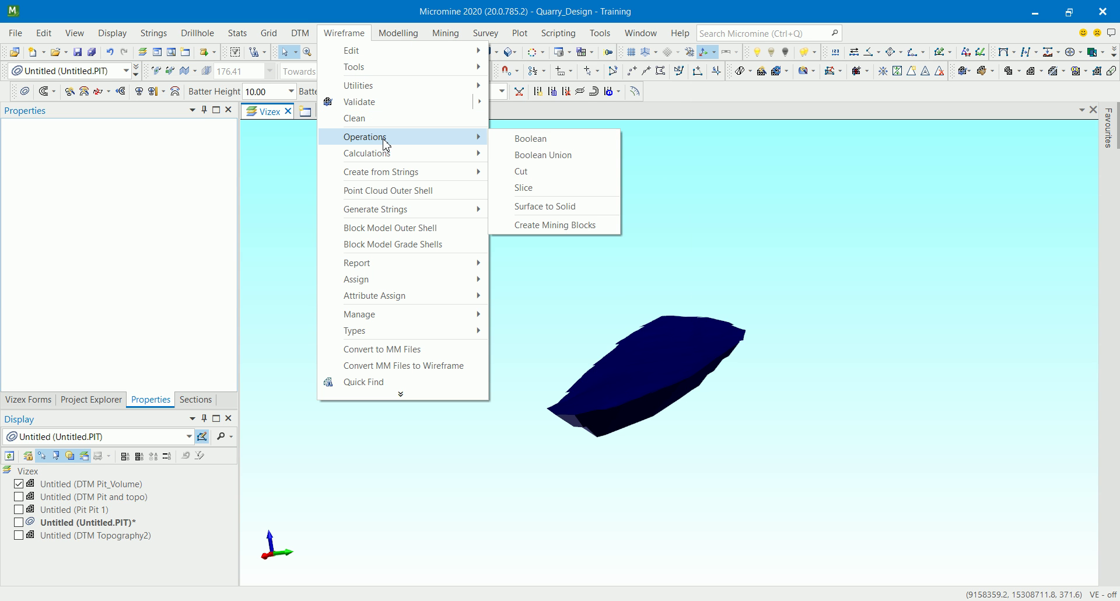
left_click(561, 233)
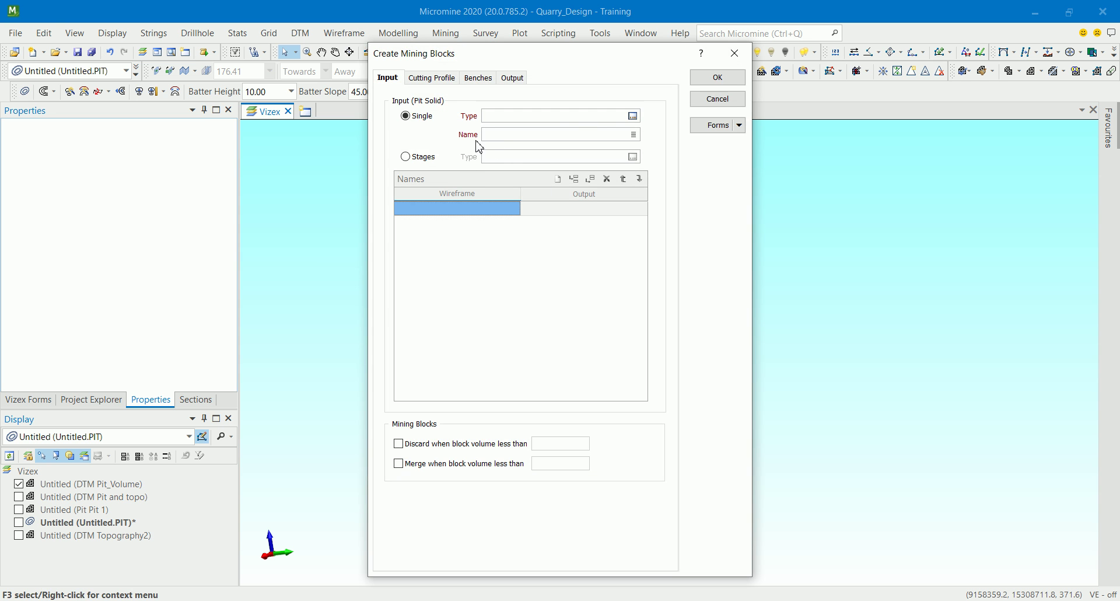
left_click(633, 115)
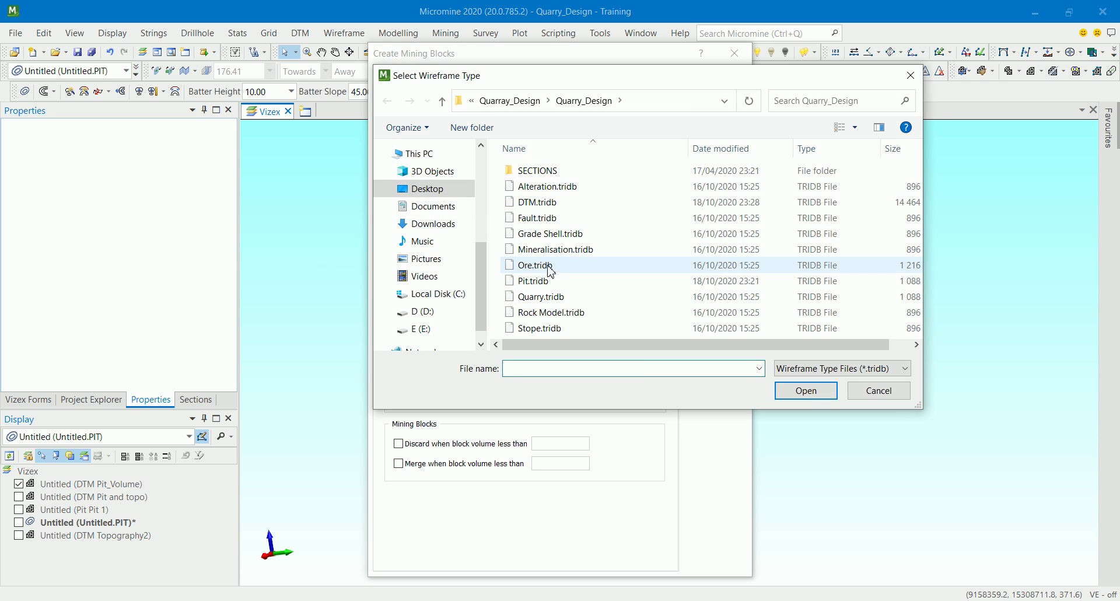
left_click(545, 285)
double_click(544, 285)
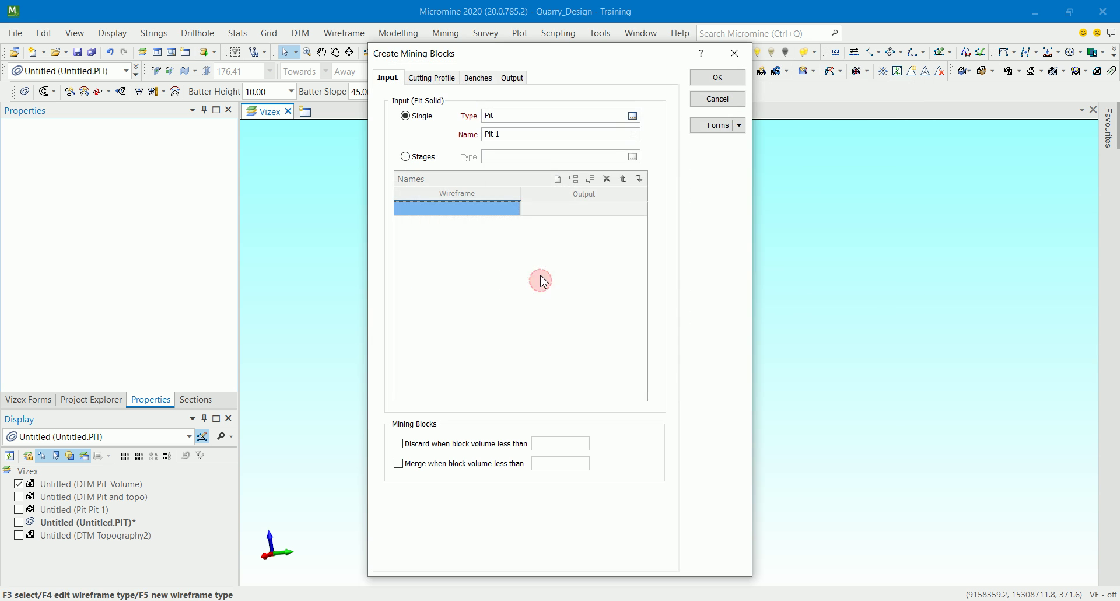
left_click(633, 134)
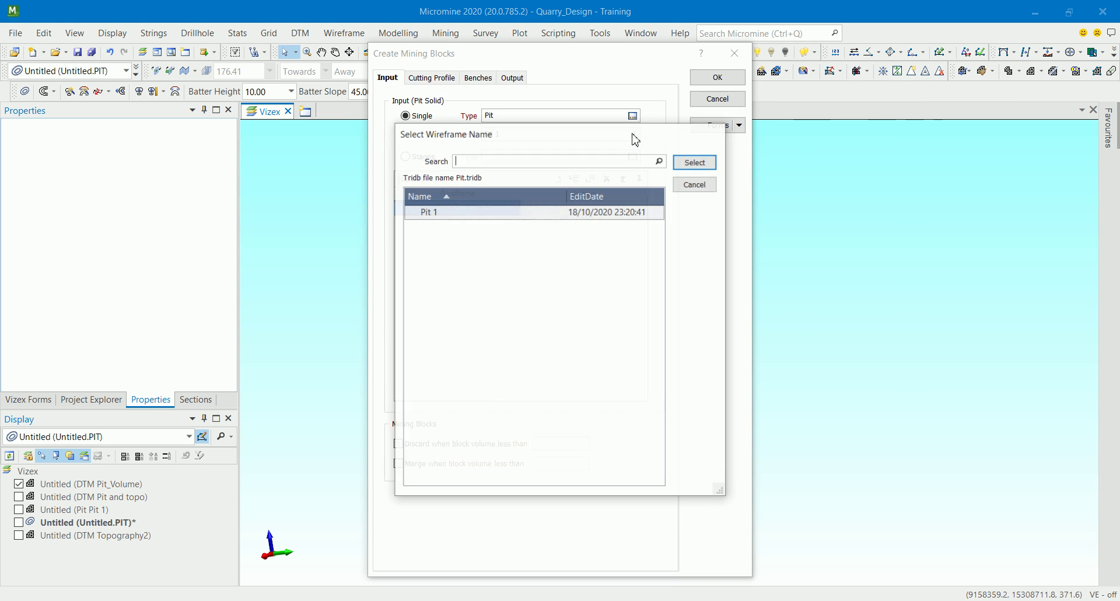
left_click(695, 162)
- Change the input pit solid to type DTM, name Pit_Volume
left_click(633, 116)
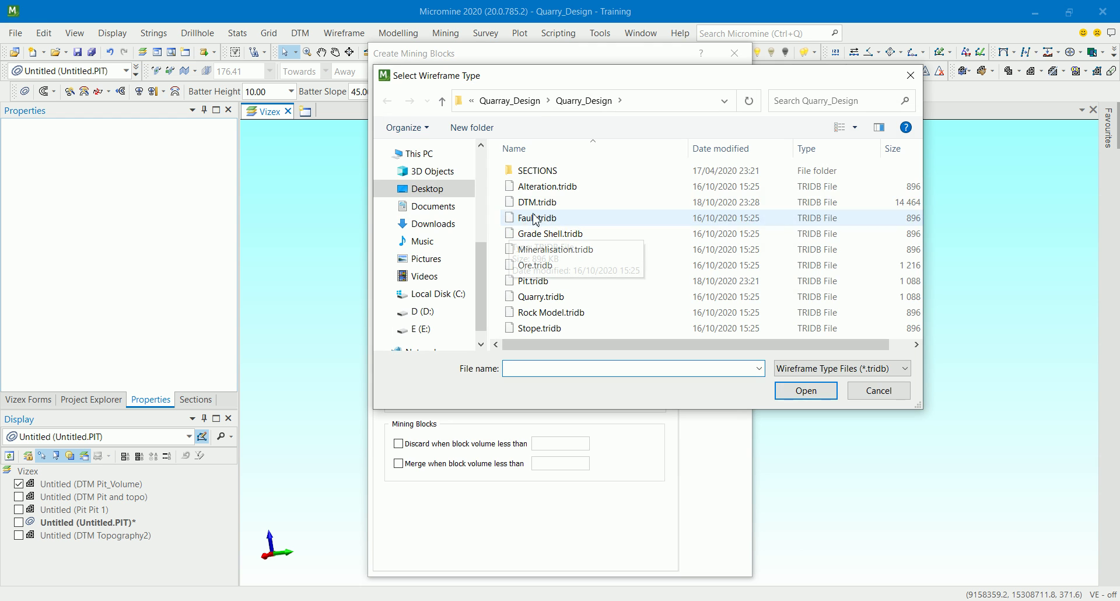
left_click(551, 204)
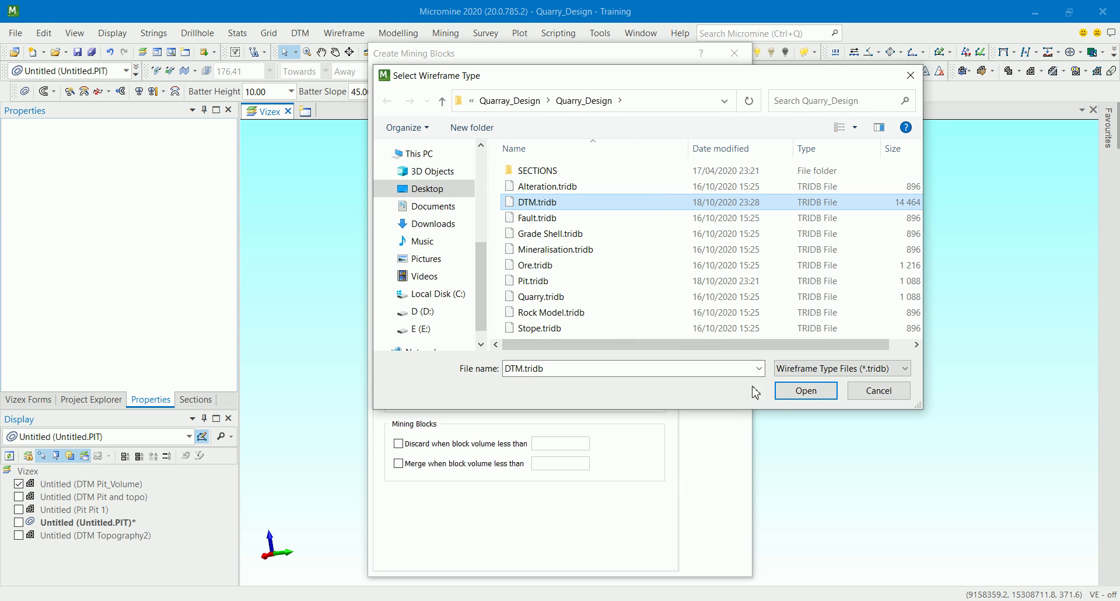
left_click(806, 391)
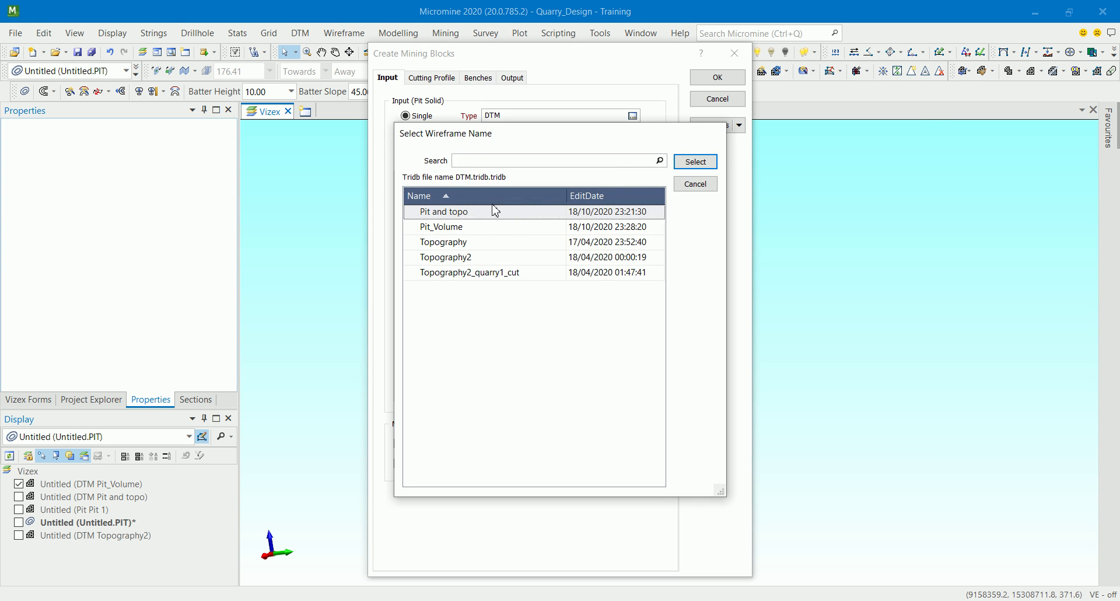
left_click(441, 228)
left_click(694, 163)
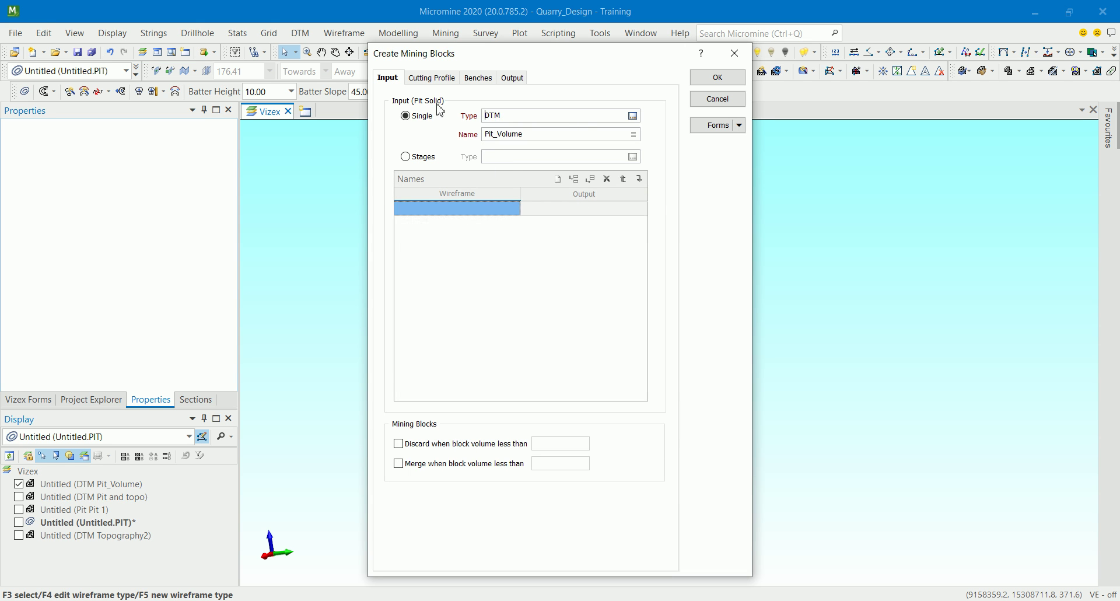
- Set the cutting profile's X and Y cell sizes to 1000 and calculate the rotation centre and cell counts from the wireframe
left_click(436, 79)
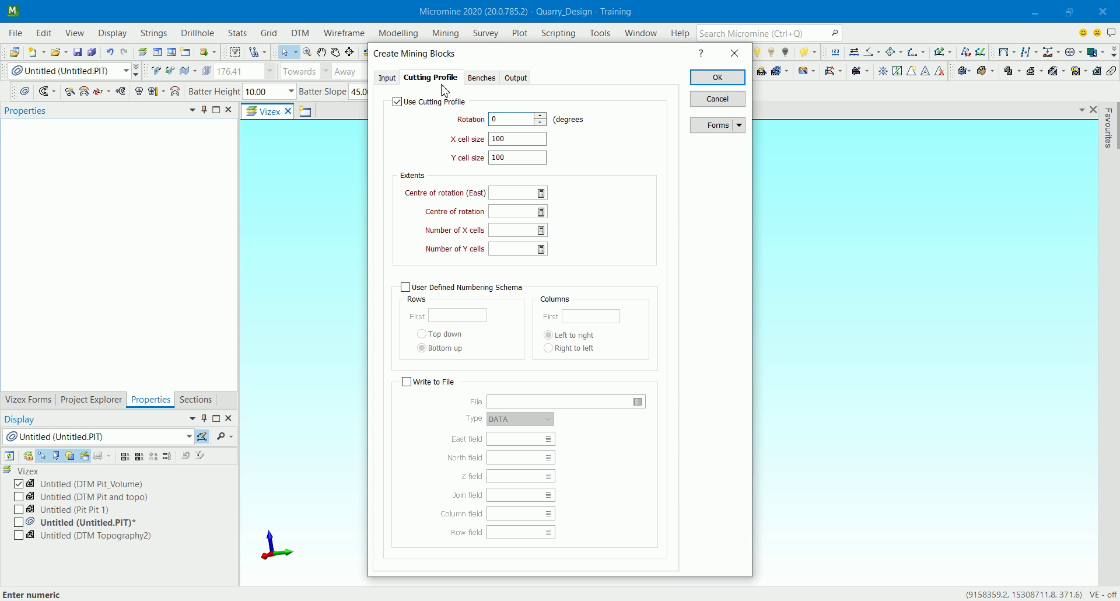
left_click_drag(584, 58, 379, 96)
left_click(318, 177)
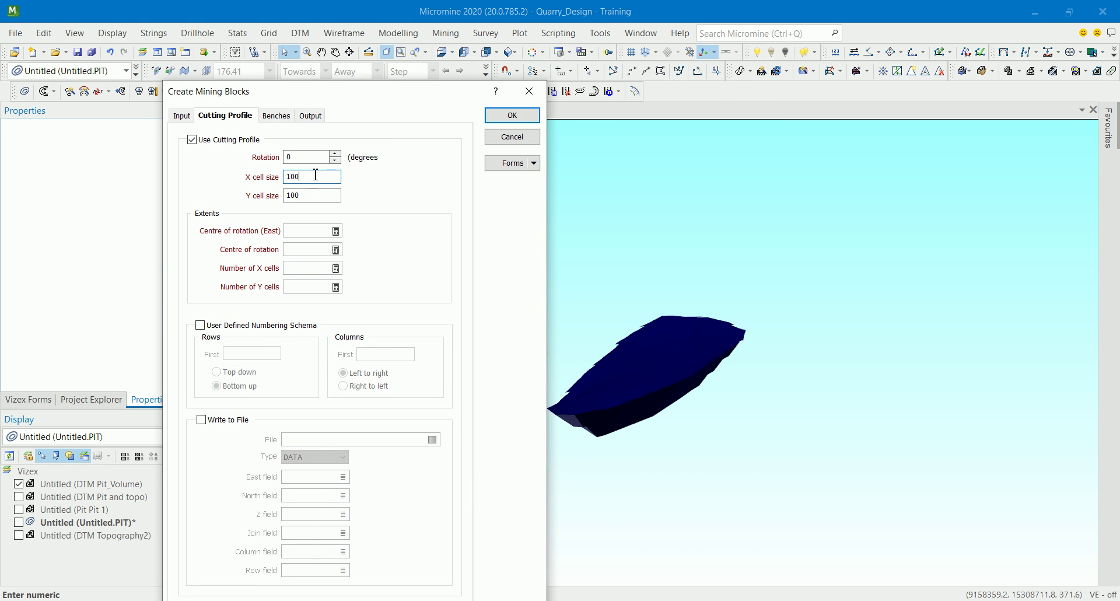
type("0")
key("Tab")
type("1000")
left_click(336, 231)
left_click(336, 250)
left_click(336, 268)
left_click(336, 287)
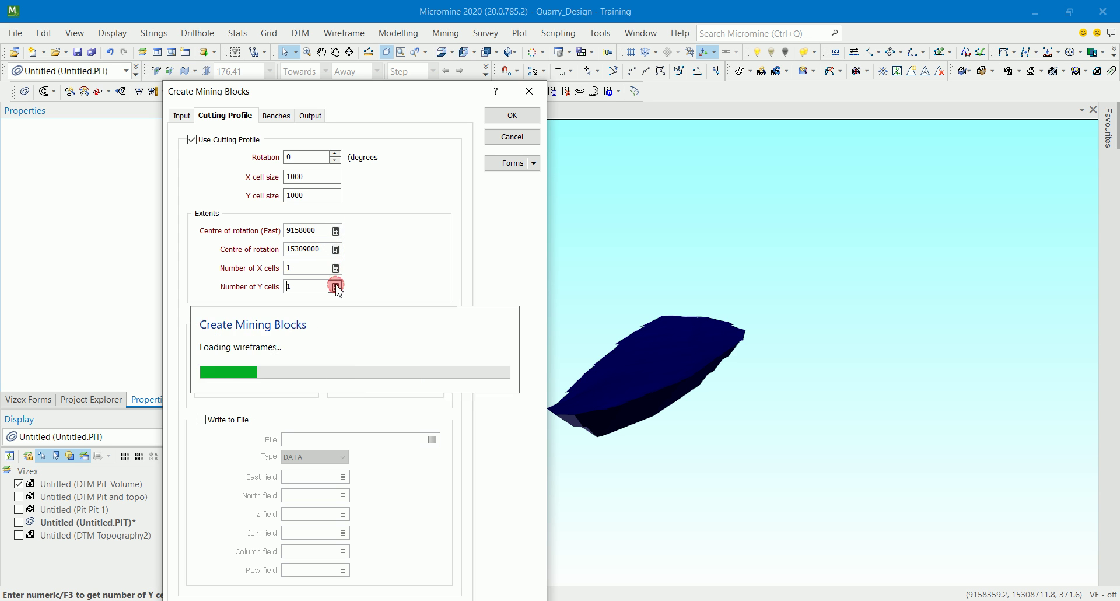
left_click(290, 268)
left_click(290, 286)
left_click(313, 195)
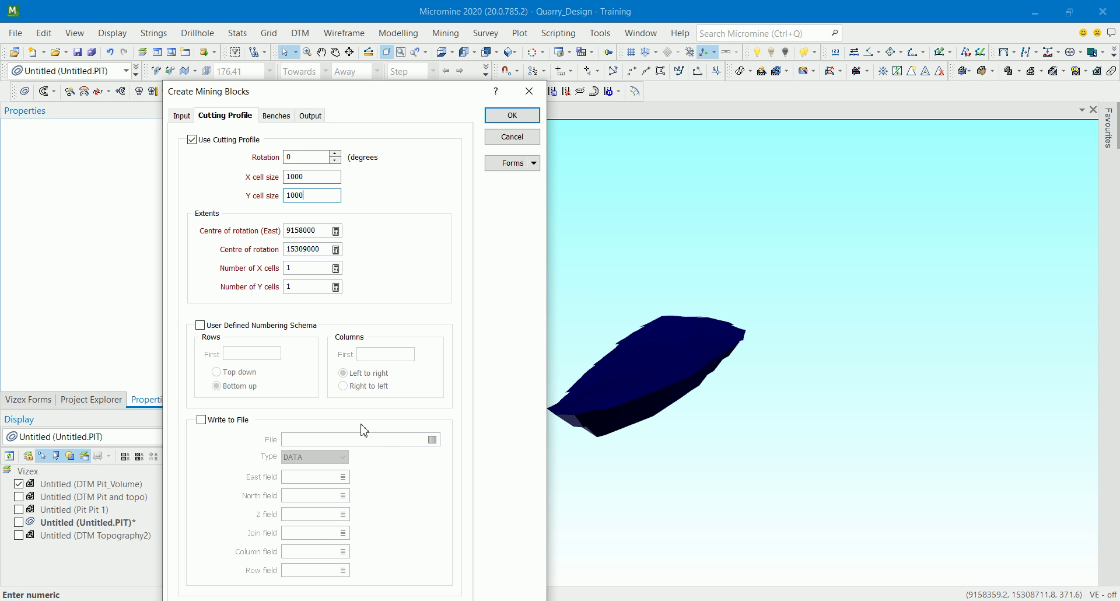
- Set the bench Z values to Toe and cancel the mining blocks setup
left_click(276, 116)
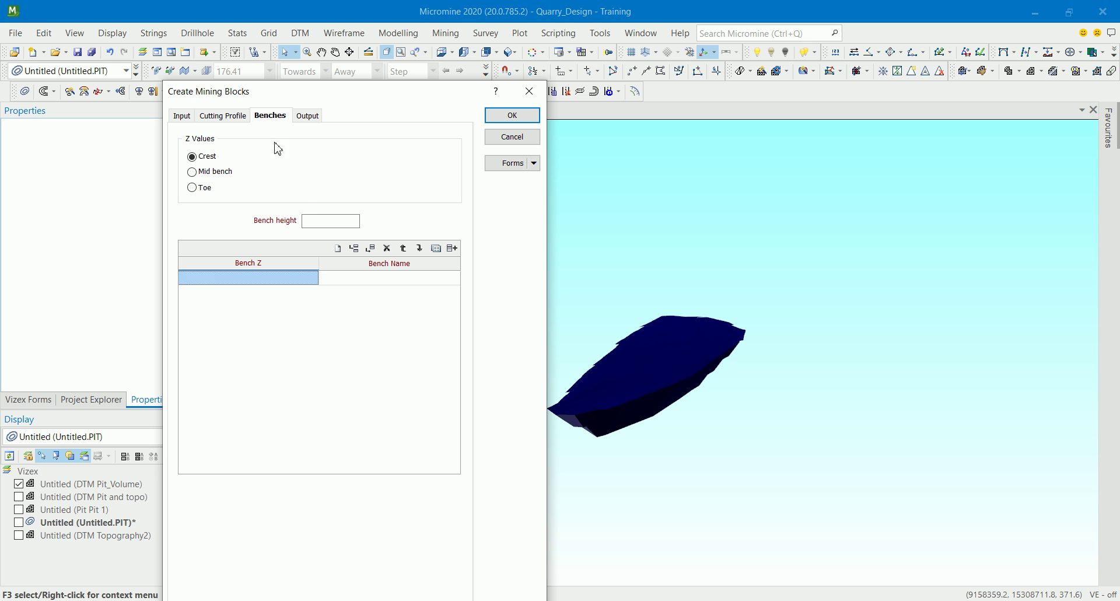
left_click(192, 188)
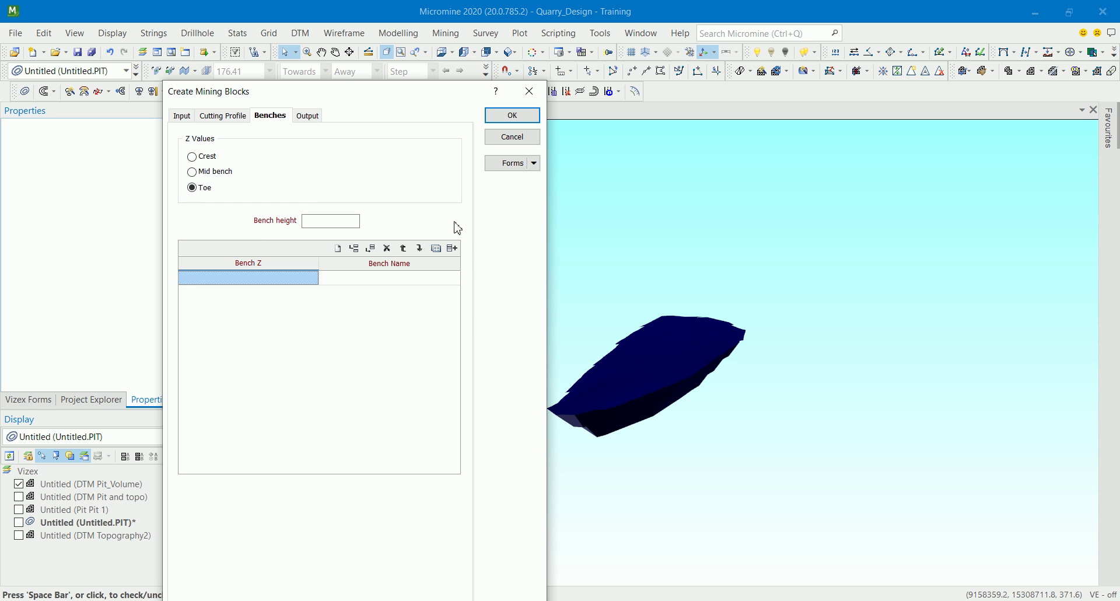
left_click(284, 278)
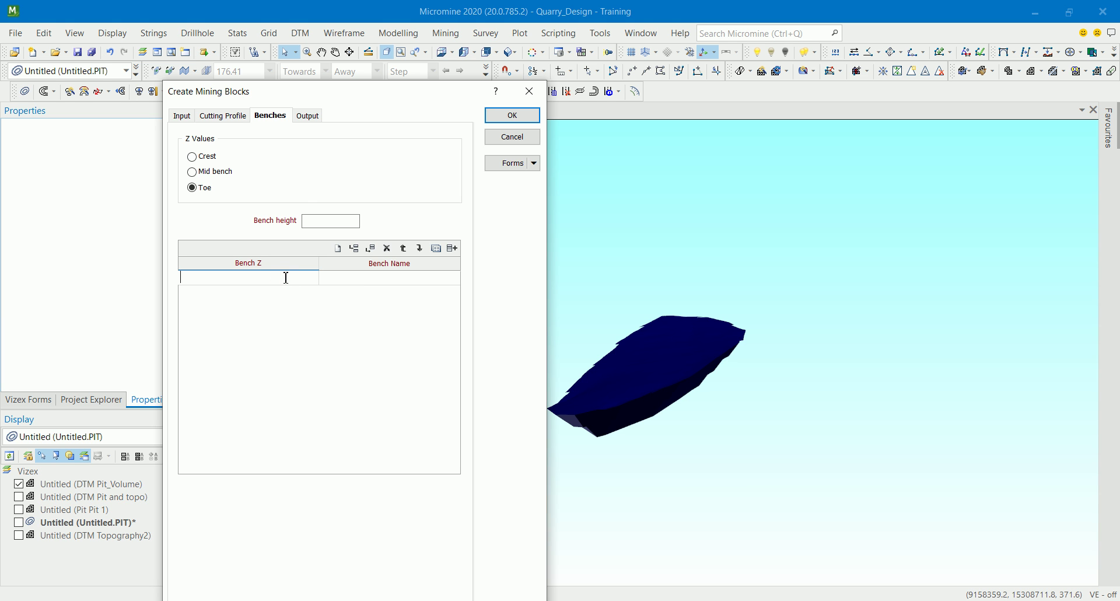
left_click(509, 139)
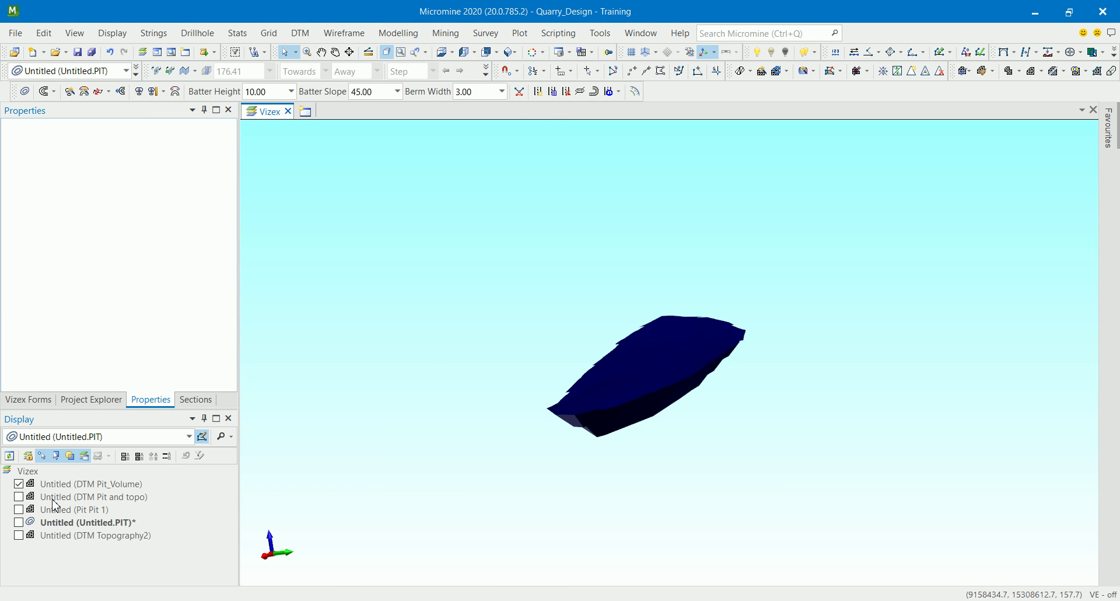
- Display the Pit 1 wireframe instead of Pit_Volume and inspect its benches and pit floor from above
left_click(19, 484)
left_click(18, 509)
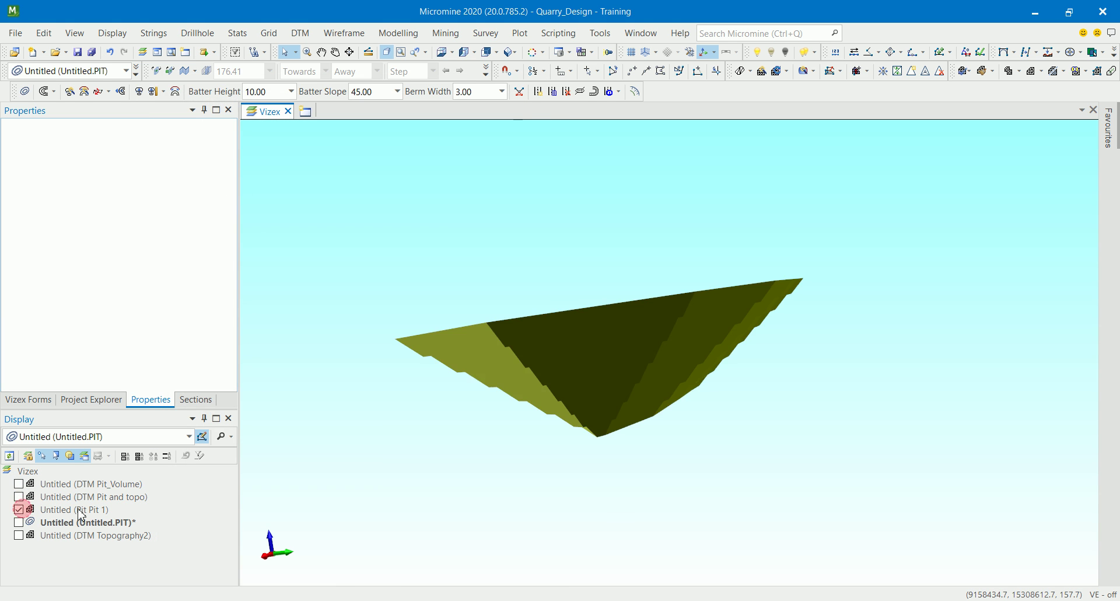
middle_click_drag(589, 375, 768, 344)
scroll(767, 345, "up", 3)
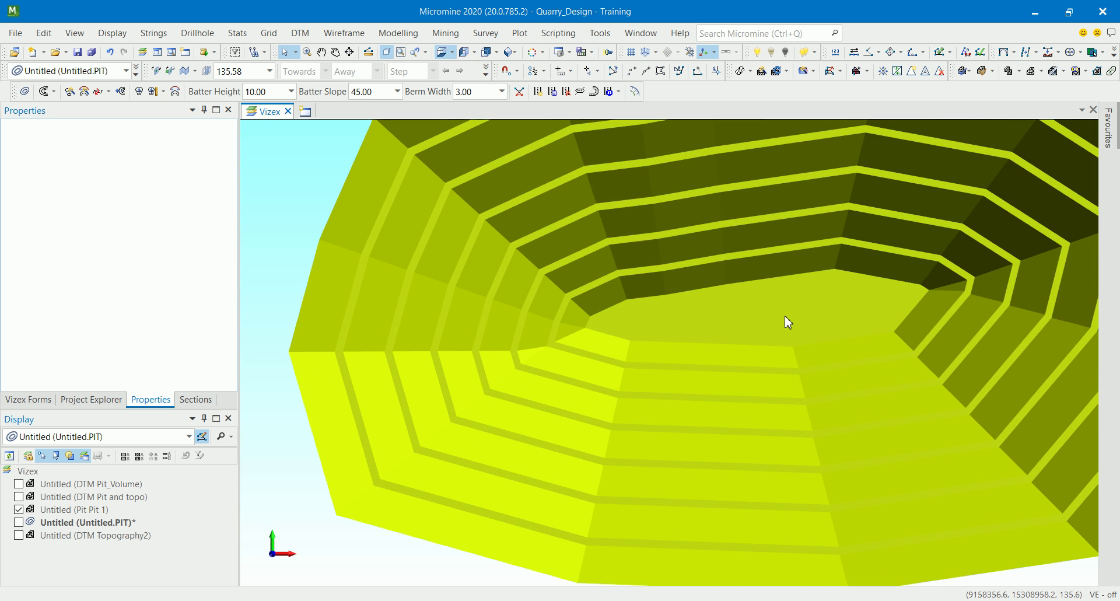
mouse_move(787, 321)
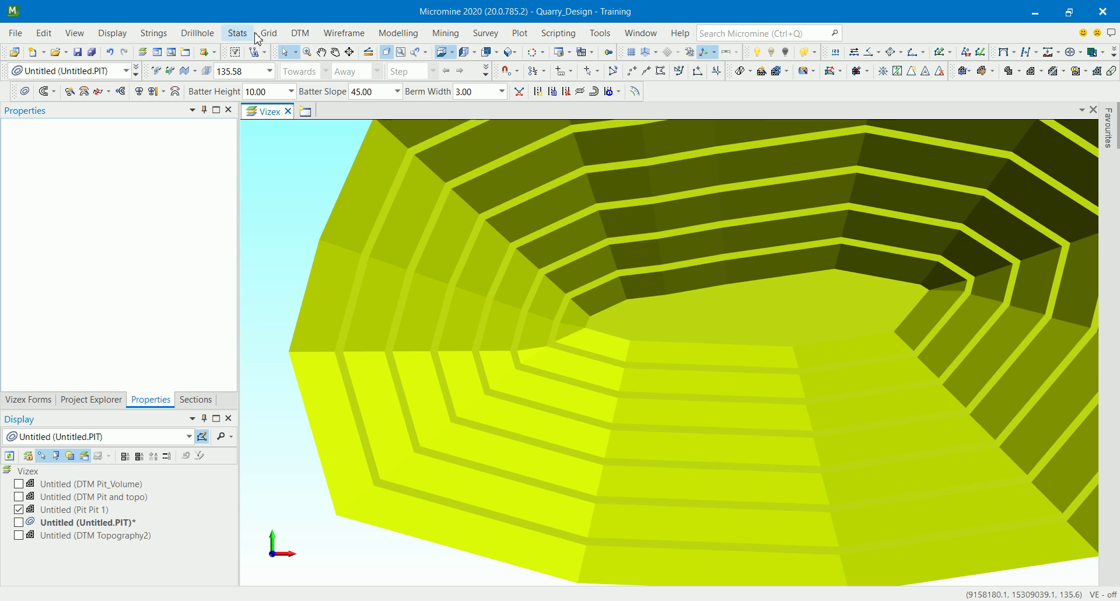
- Open Create Mining Blocks and set the single input pit solid to type DTM, name Pit_Volume
left_click(300, 34)
mouse_move(333, 33)
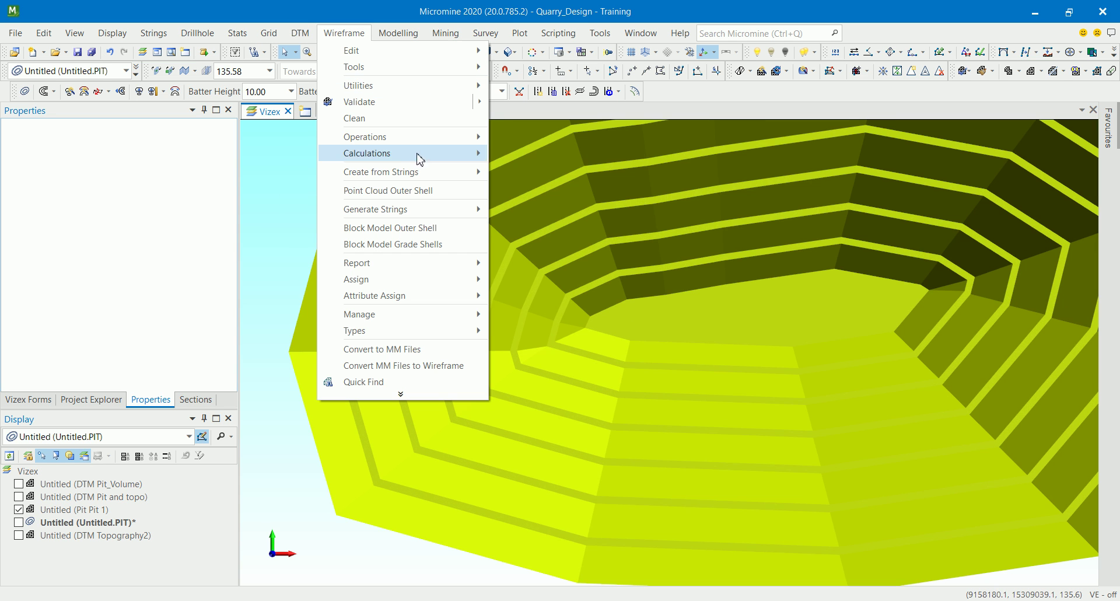
mouse_move(424, 141)
left_click(543, 224)
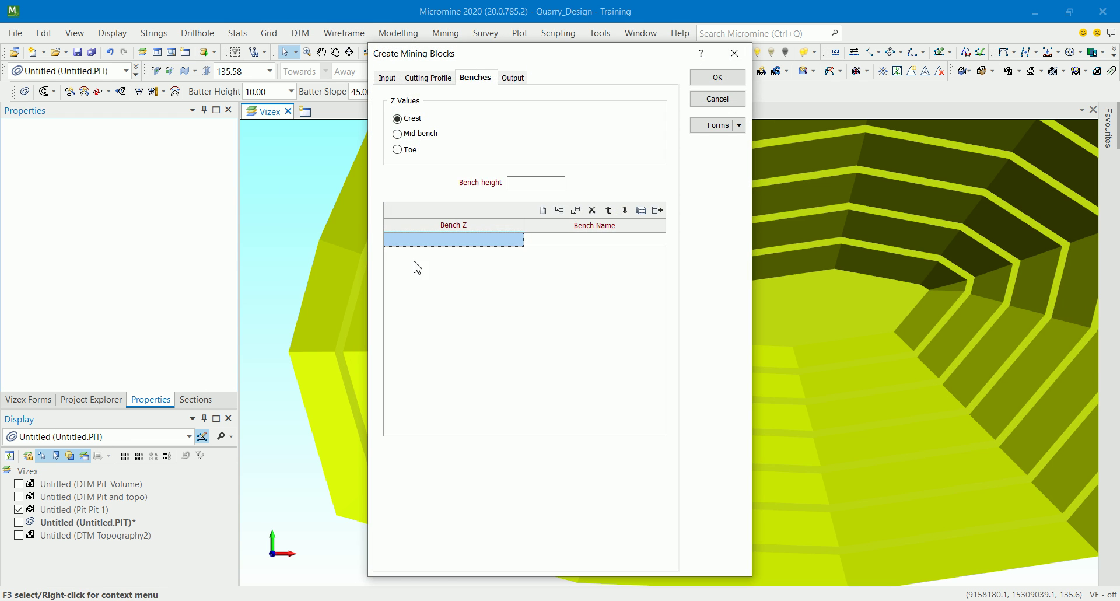
left_click(427, 79)
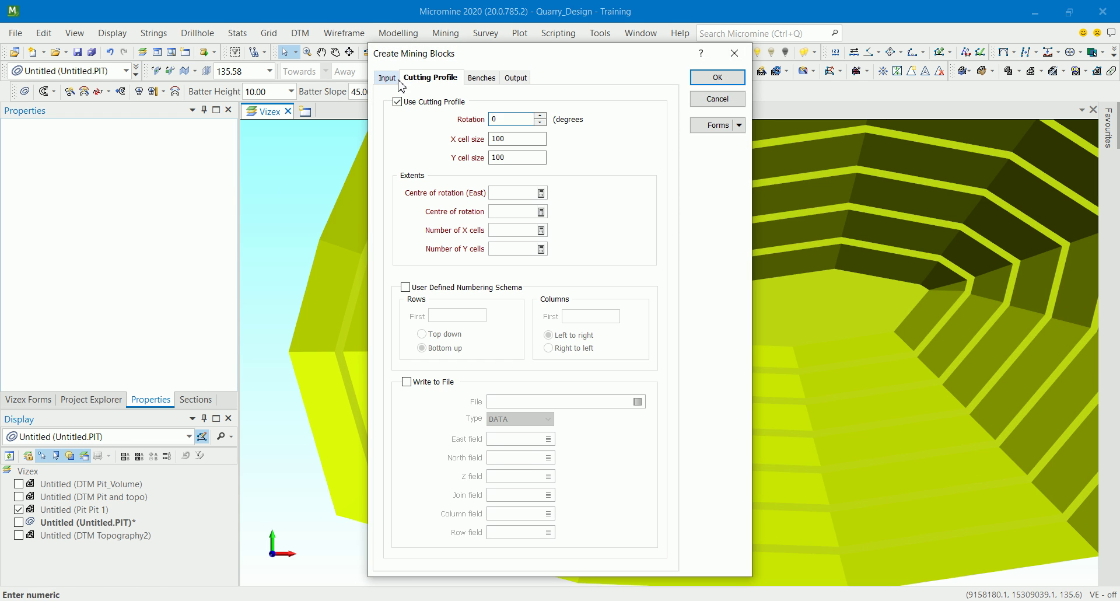
left_click(396, 80)
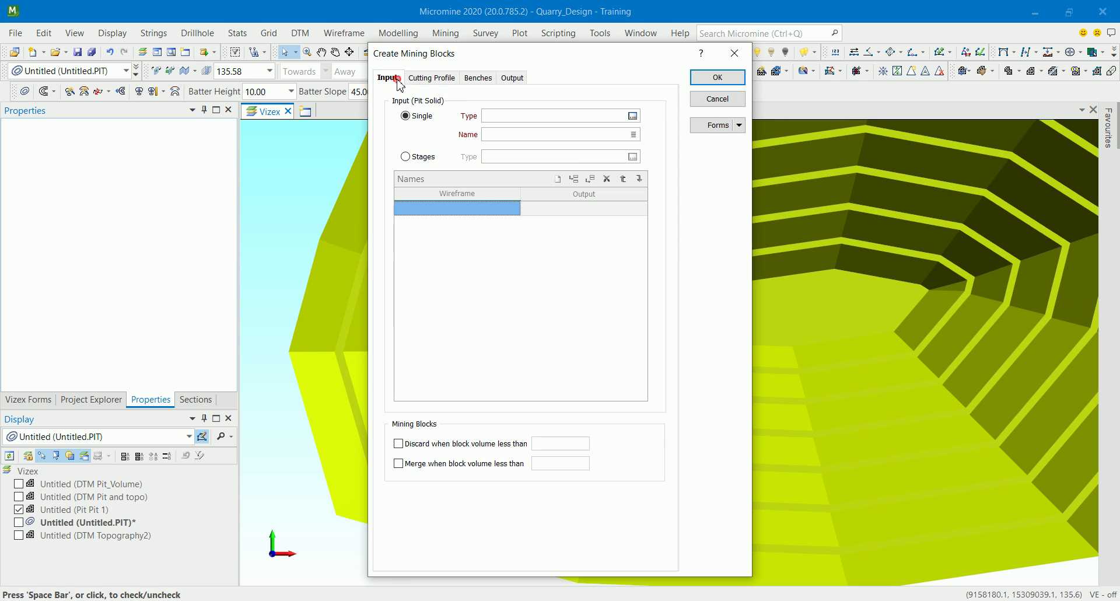
left_click(635, 117)
double_click(495, 254)
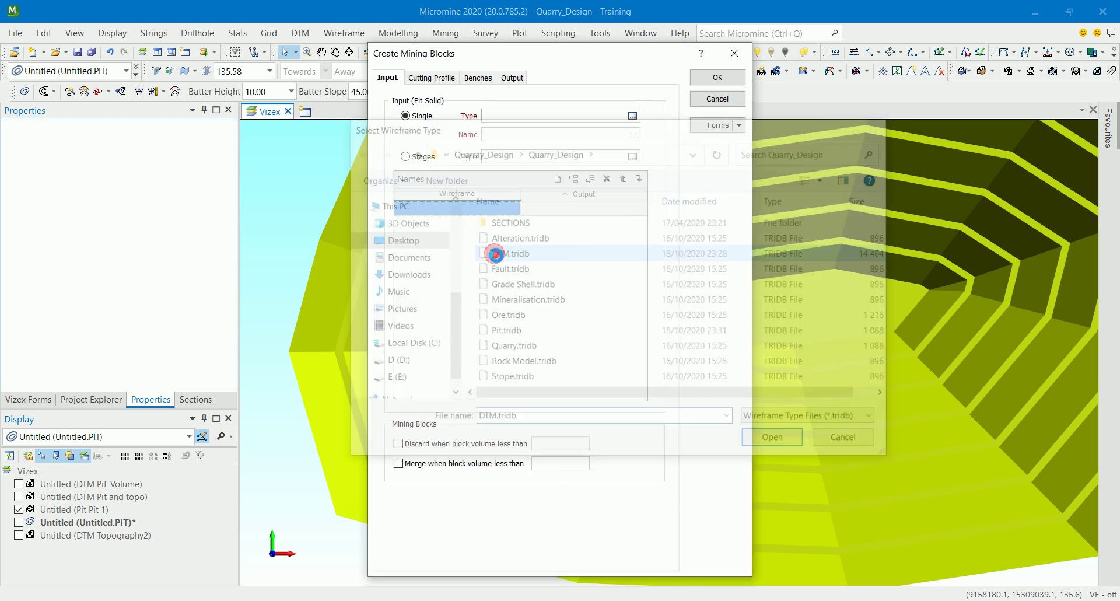
double_click(459, 227)
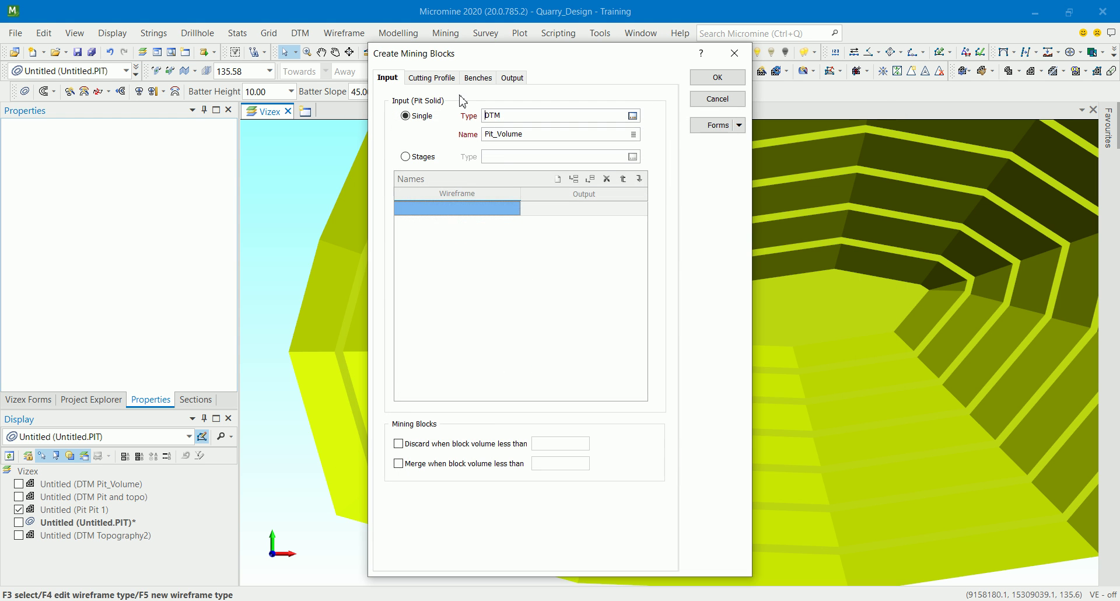
- Calculate the cutting profile's extents from the wireframe: both rotation centre coordinates and the numbers of X and Y cells
left_click(433, 77)
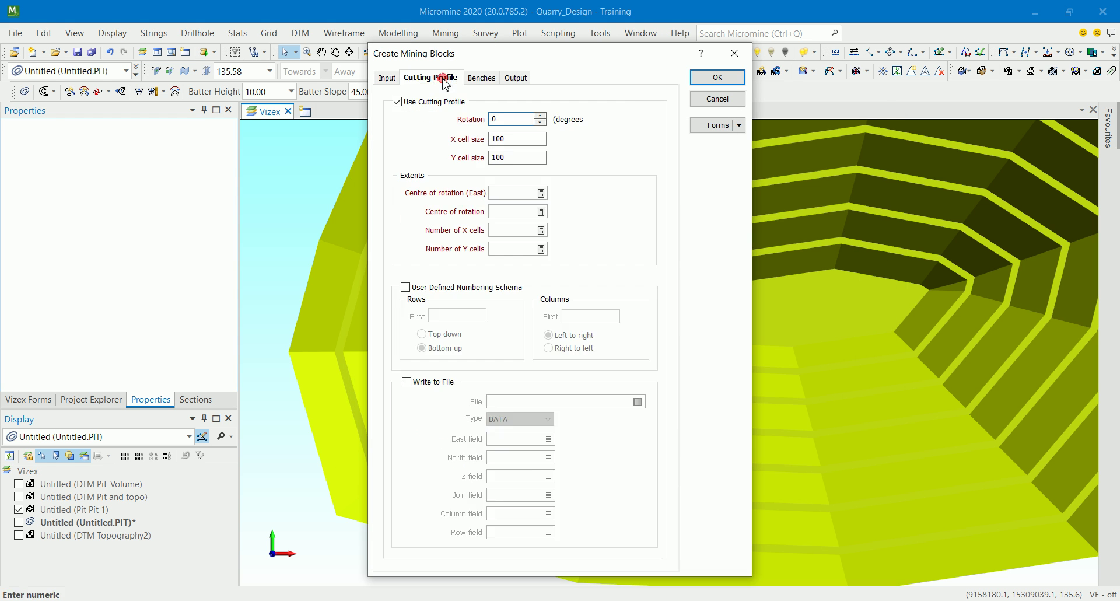
left_click(388, 78)
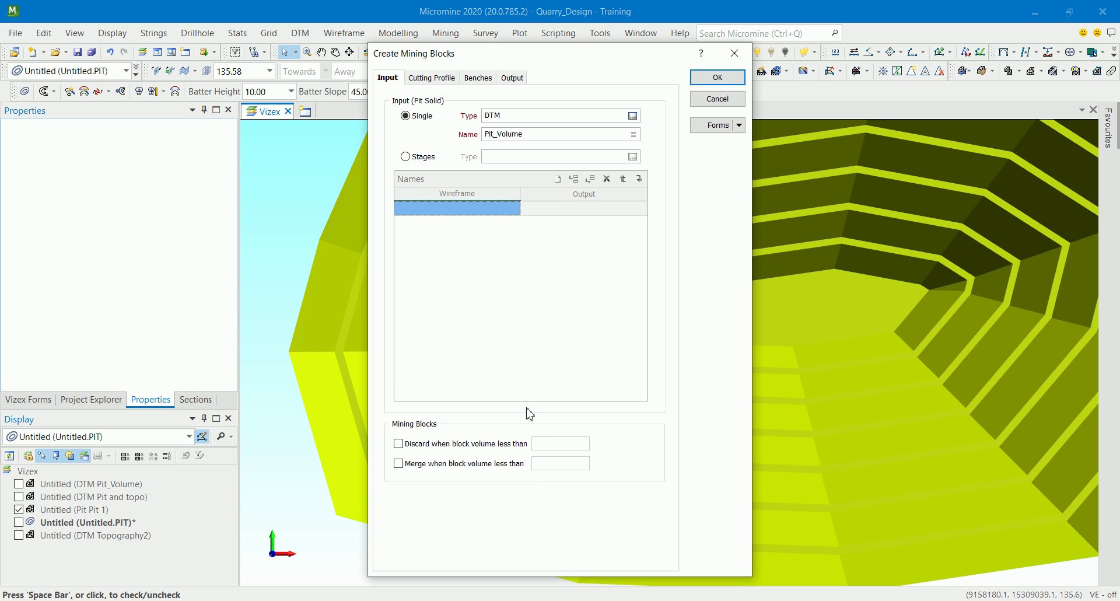
left_click(443, 79)
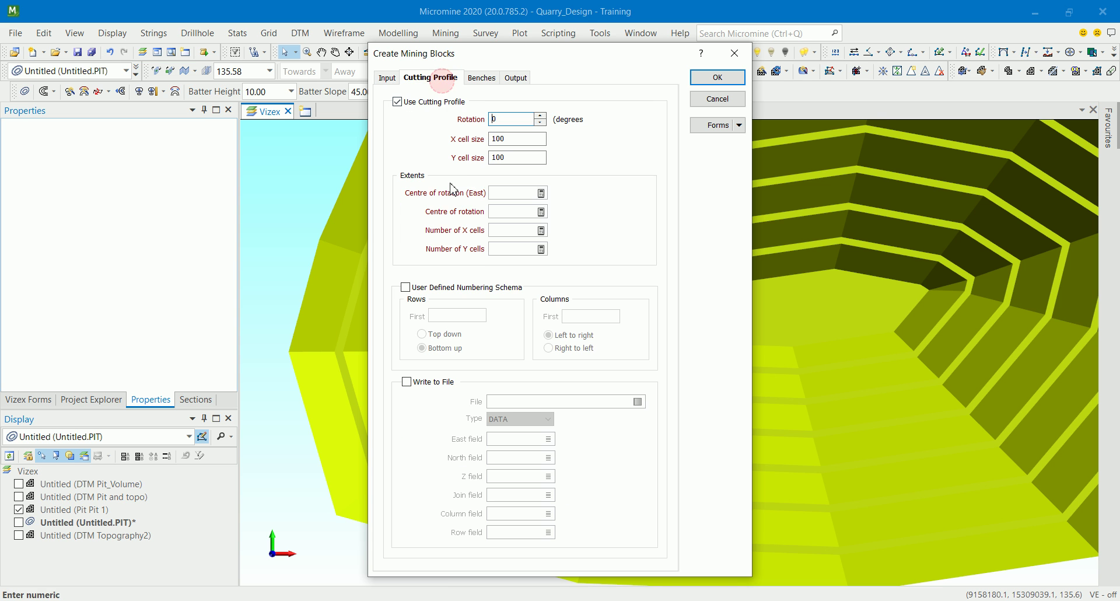
left_click(541, 193)
left_click(541, 211)
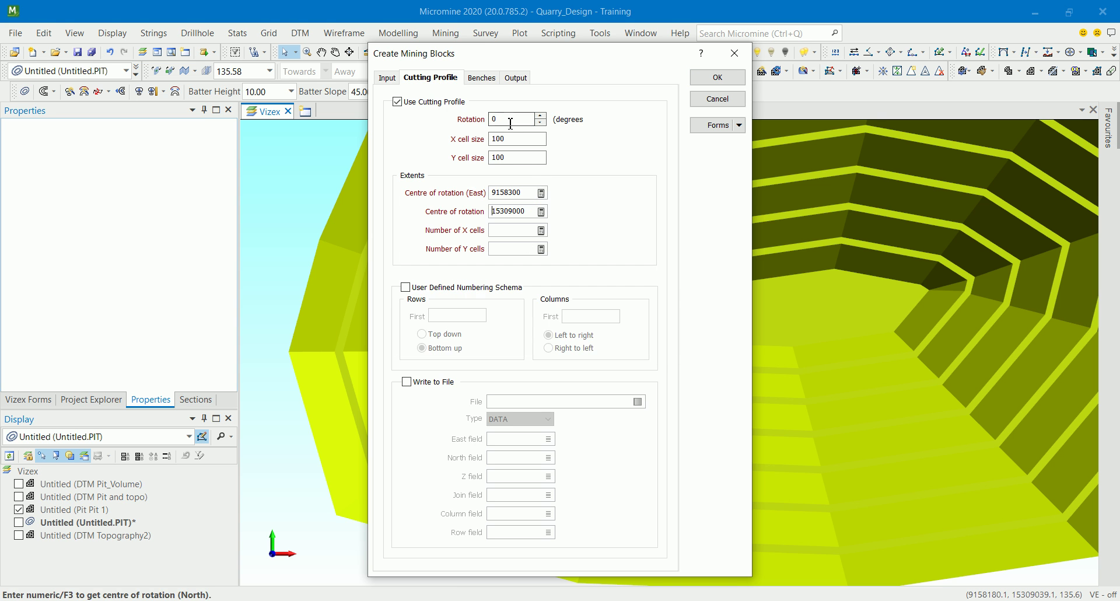
left_click(541, 231)
left_click(541, 249)
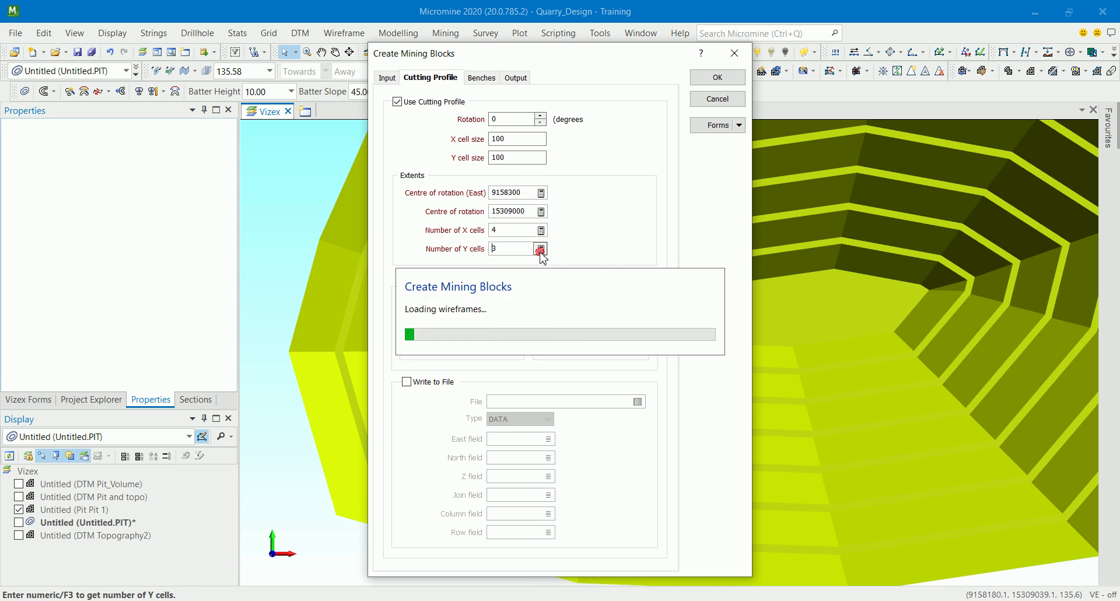
- Set both the X and Y cell sizes of the cutting profile to 1000
left_click(514, 156)
type("0")
left_click(516, 139)
type("0")
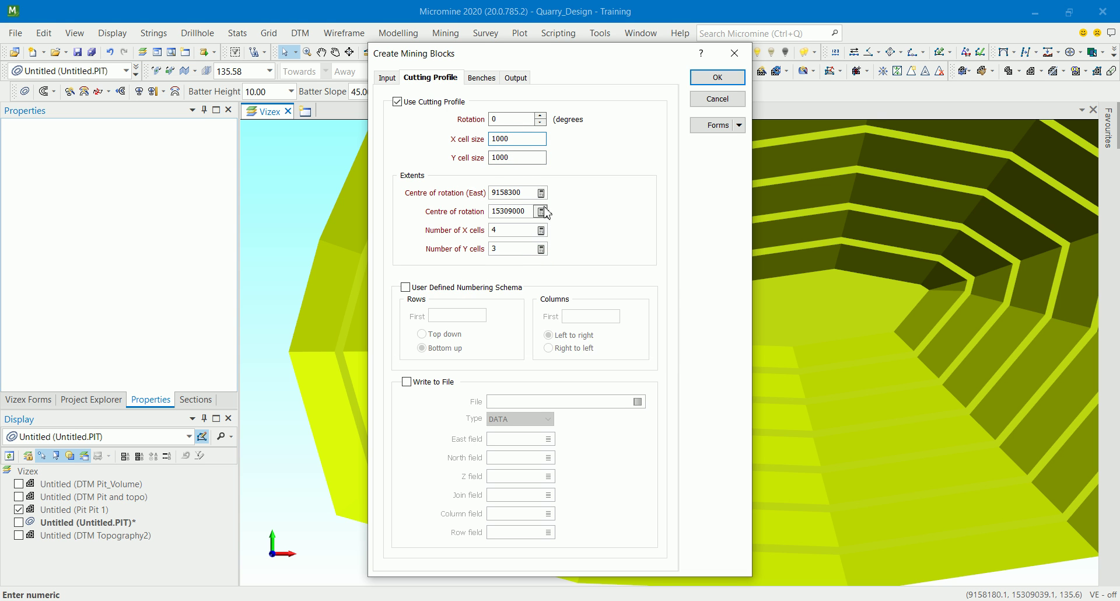
- Recalculate the cutting profile's northing centre of rotation and its numbers of X and Y cells for the new cell sizes
left_click(541, 211)
left_click(541, 231)
left_click(540, 249)
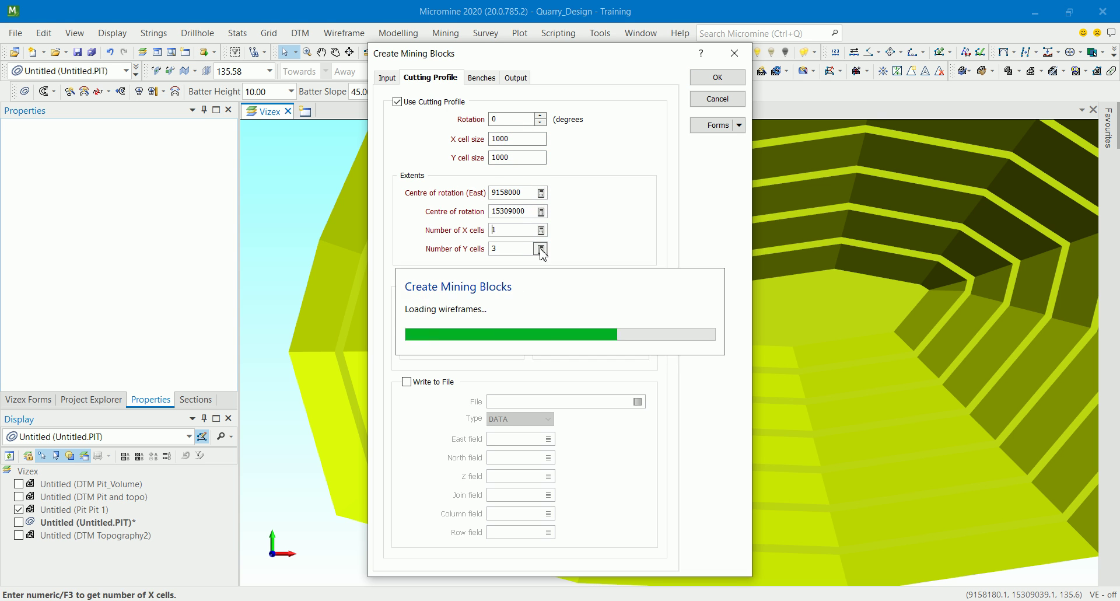
- Define the benches by toe Z values and enter the first bench with Z 110 and name 1
left_click(488, 77)
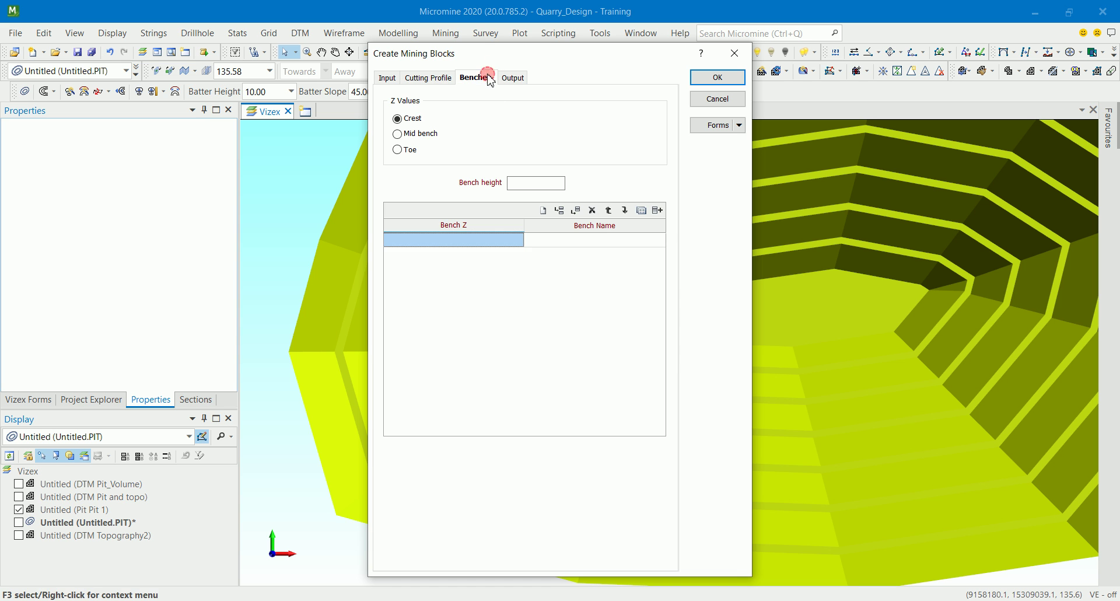
left_click(441, 240)
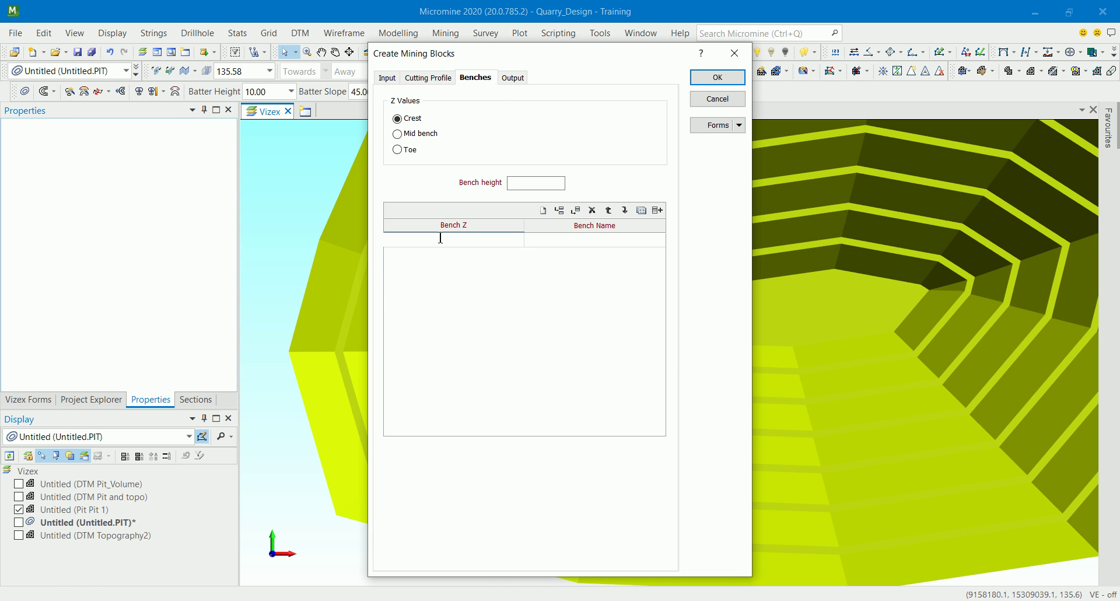
left_click(404, 149)
left_click(575, 245)
left_click(579, 244)
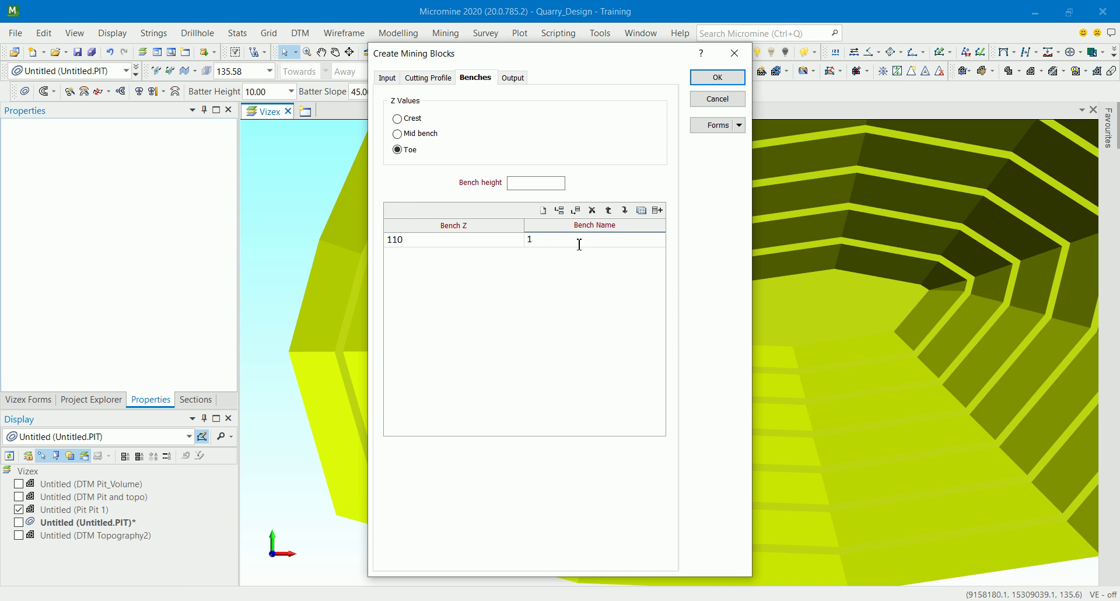
key("Return")
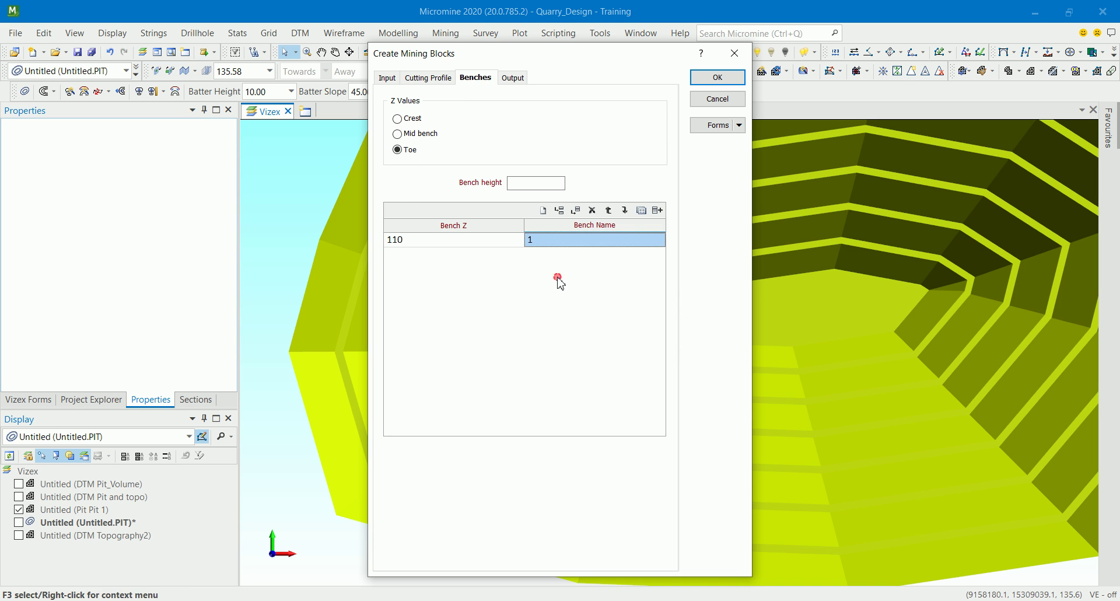
- Set the bench autofill to start toe value 110, start bench name 1 and 10 benches upwards, and try to run it
left_click(656, 215)
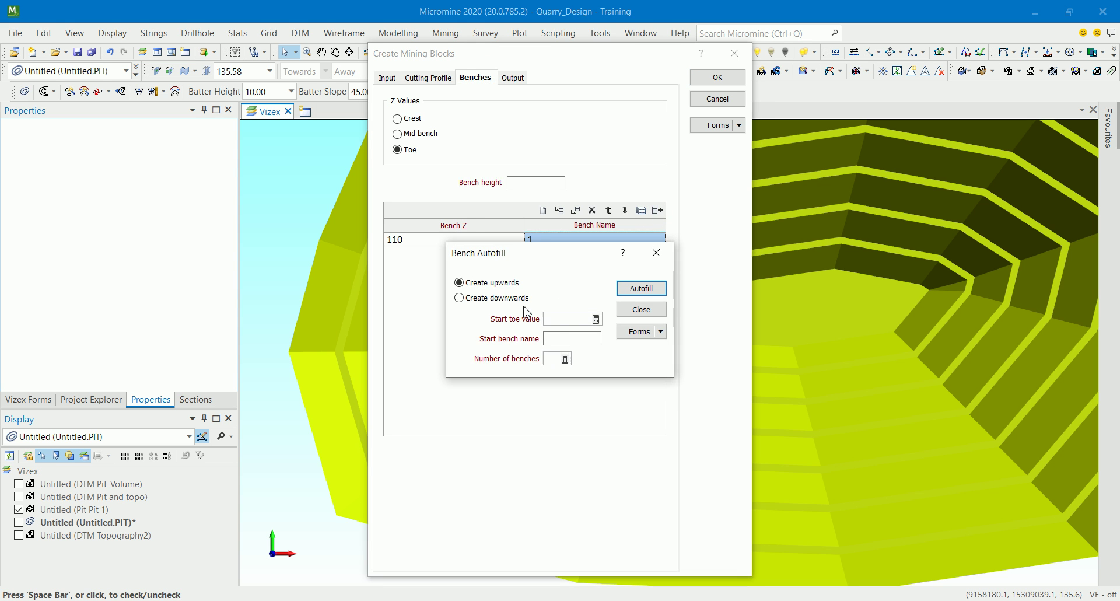
left_click(590, 321)
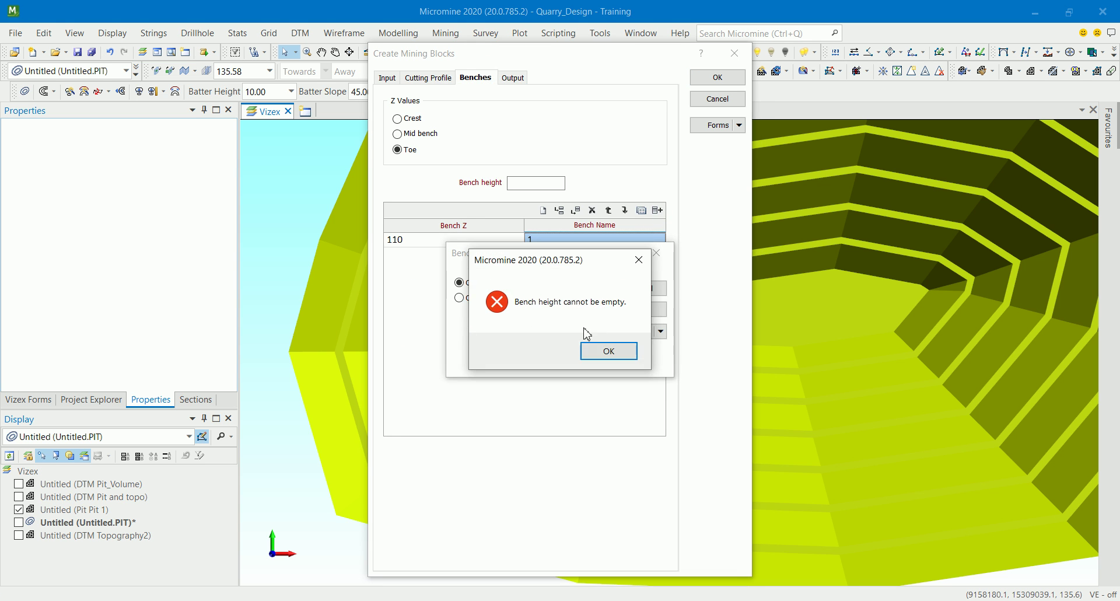
left_click(600, 348)
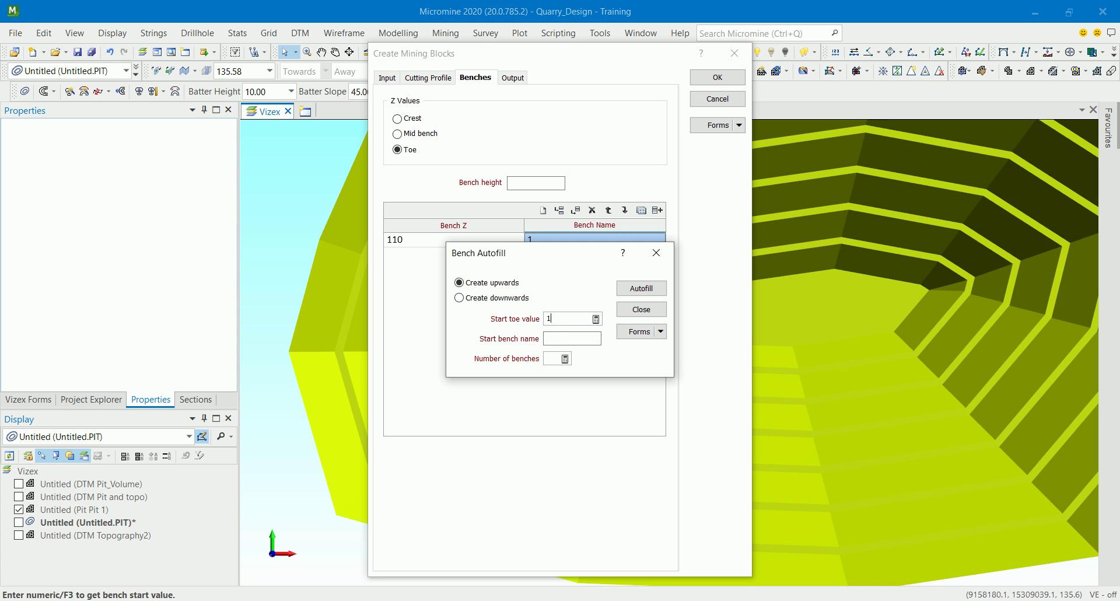
left_click(564, 342)
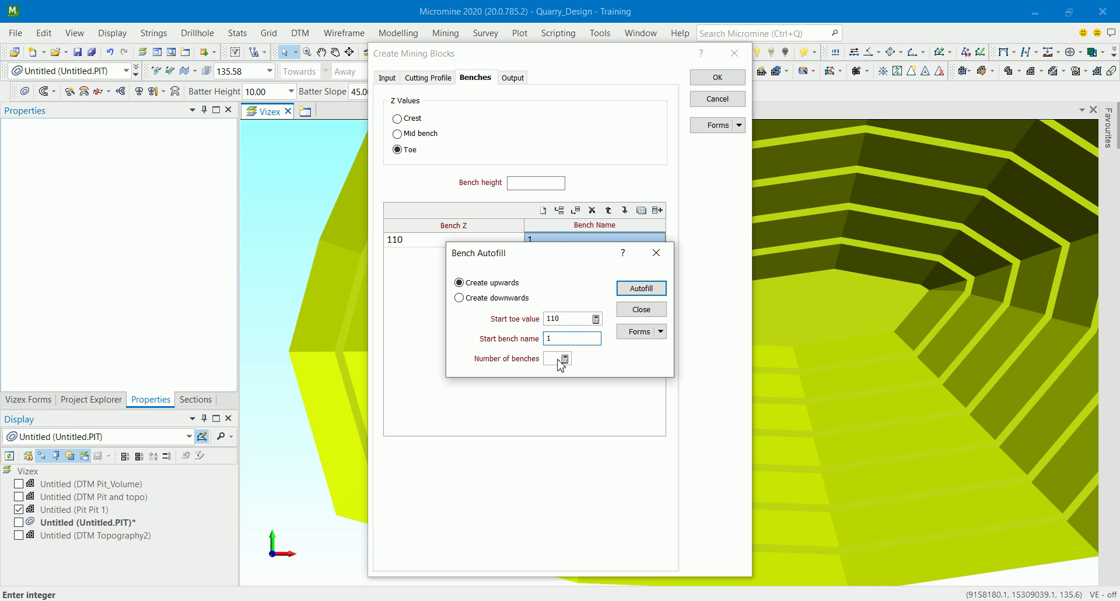
left_click(557, 358)
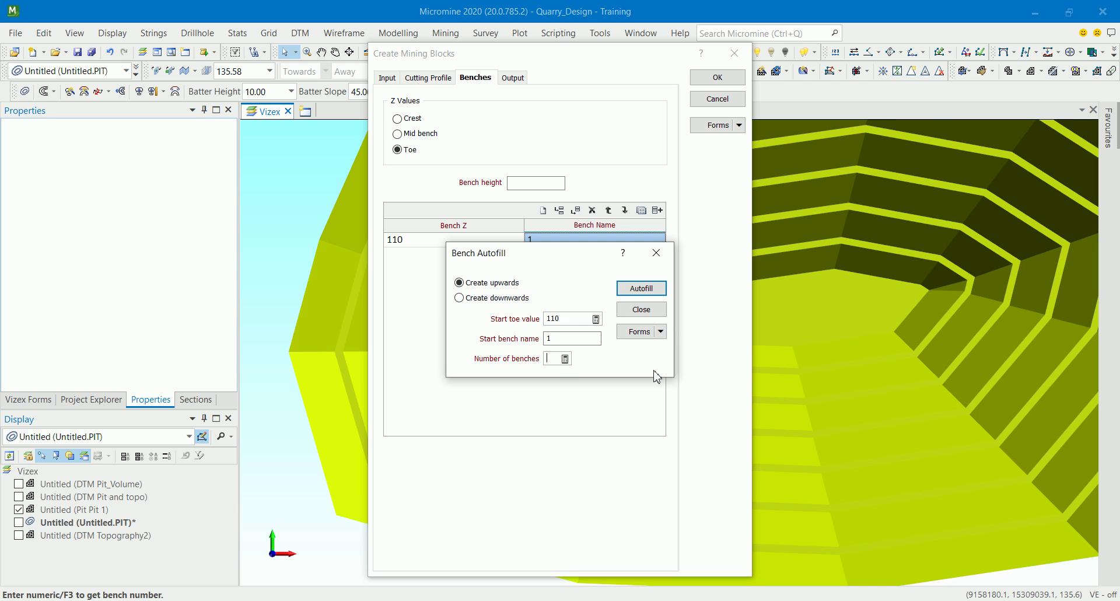
left_click(643, 294)
left_click(607, 352)
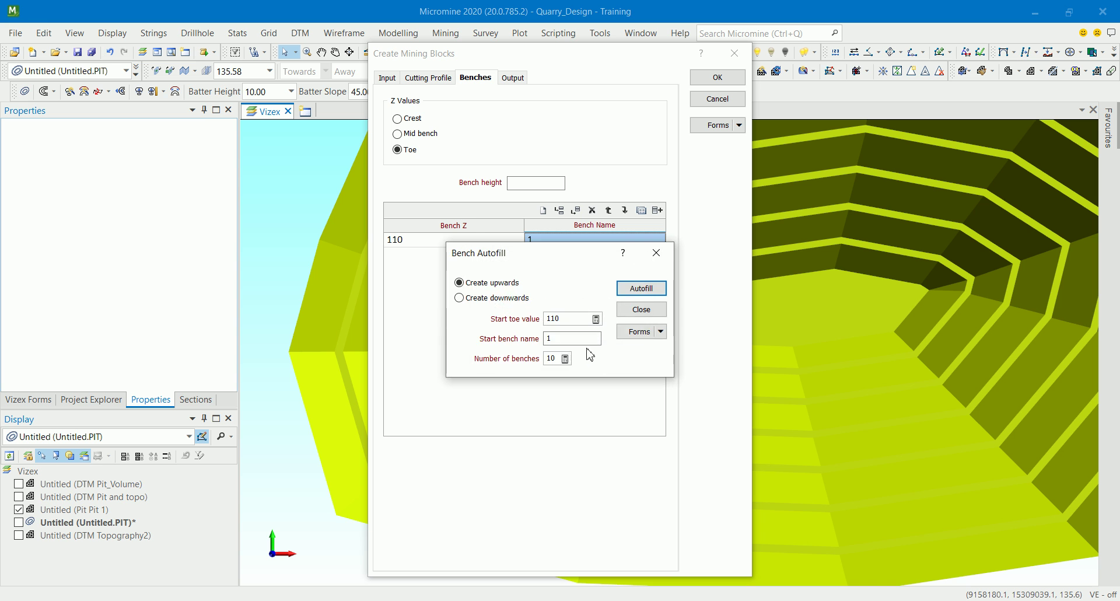
key("Return")
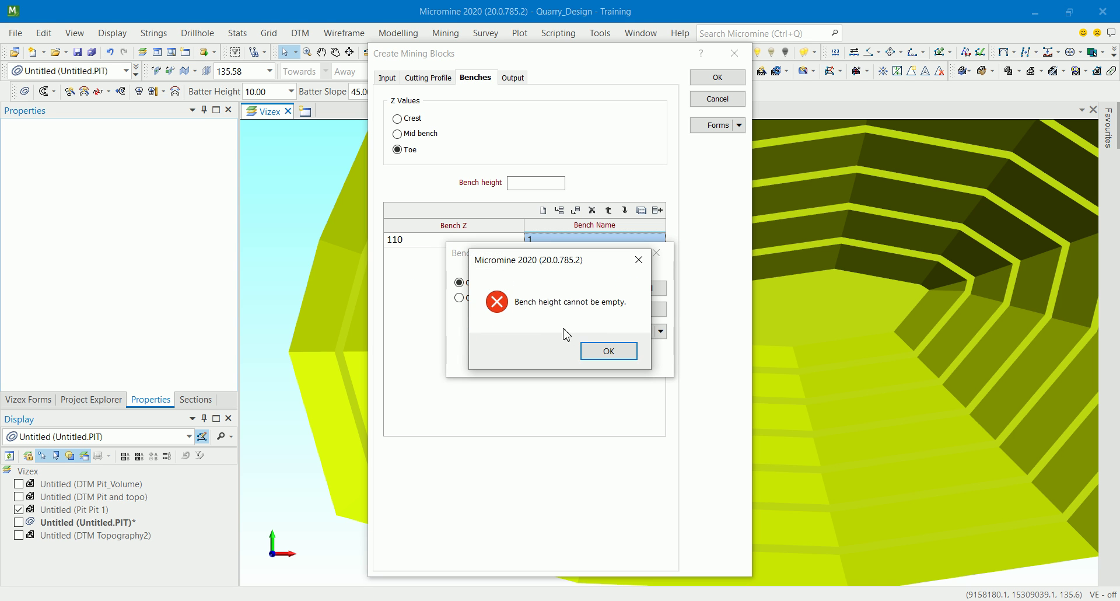
left_click(608, 349)
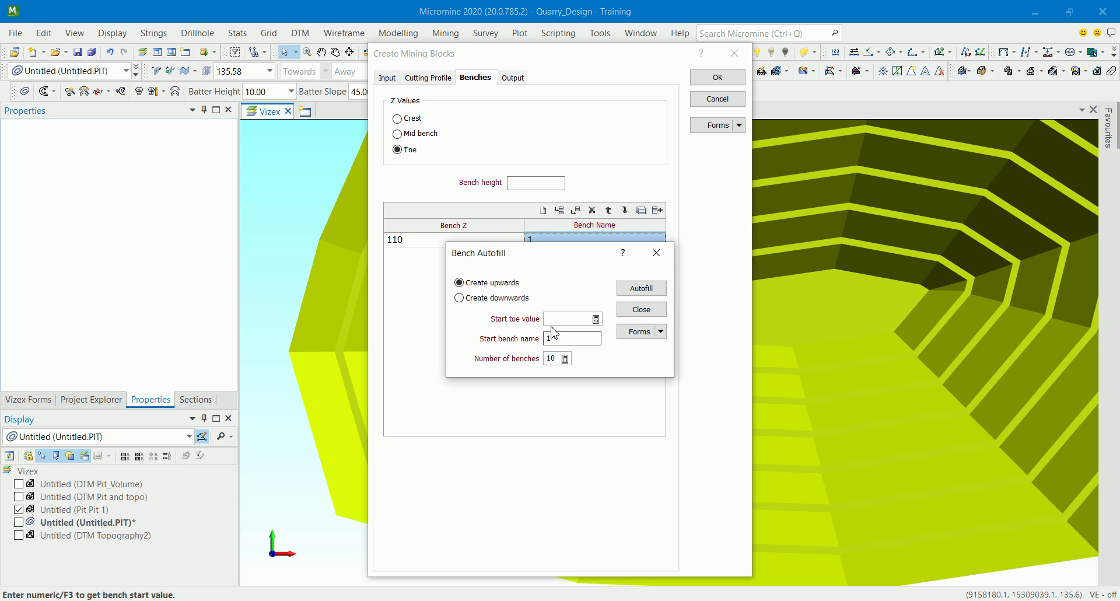
- Try to calculate the autofill's start toe value, enter 110 instead, retry the autofill and close it
left_click(596, 318)
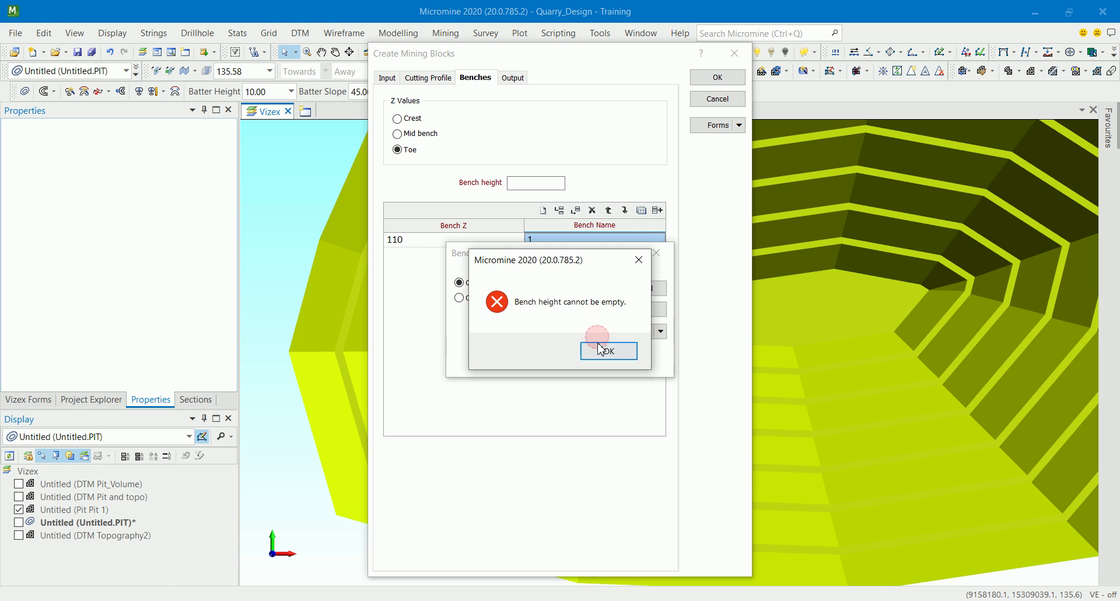
left_click(601, 349)
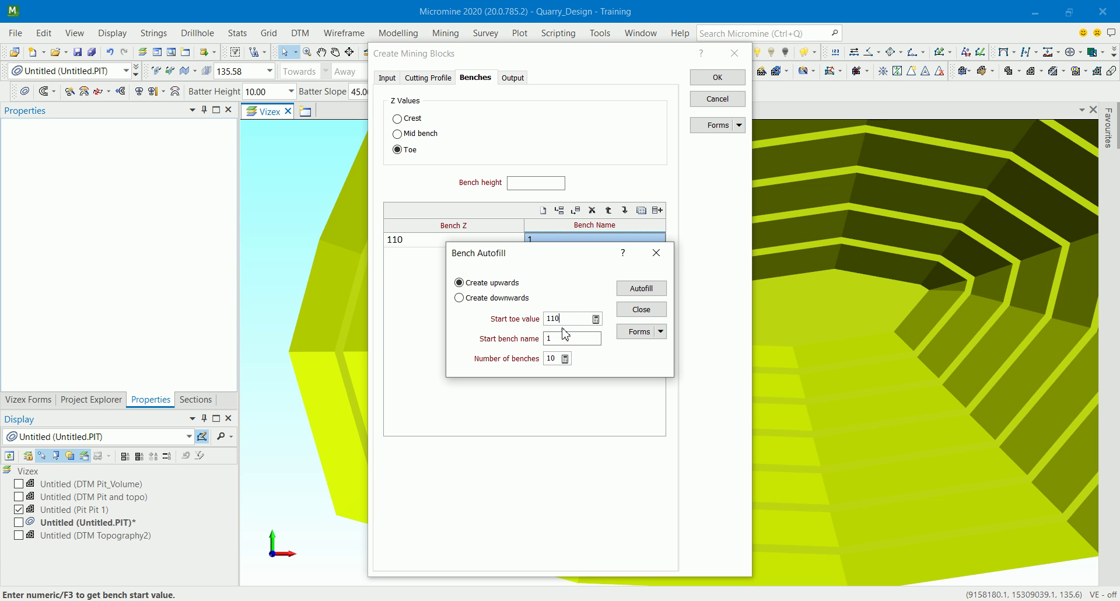
left_click(558, 340)
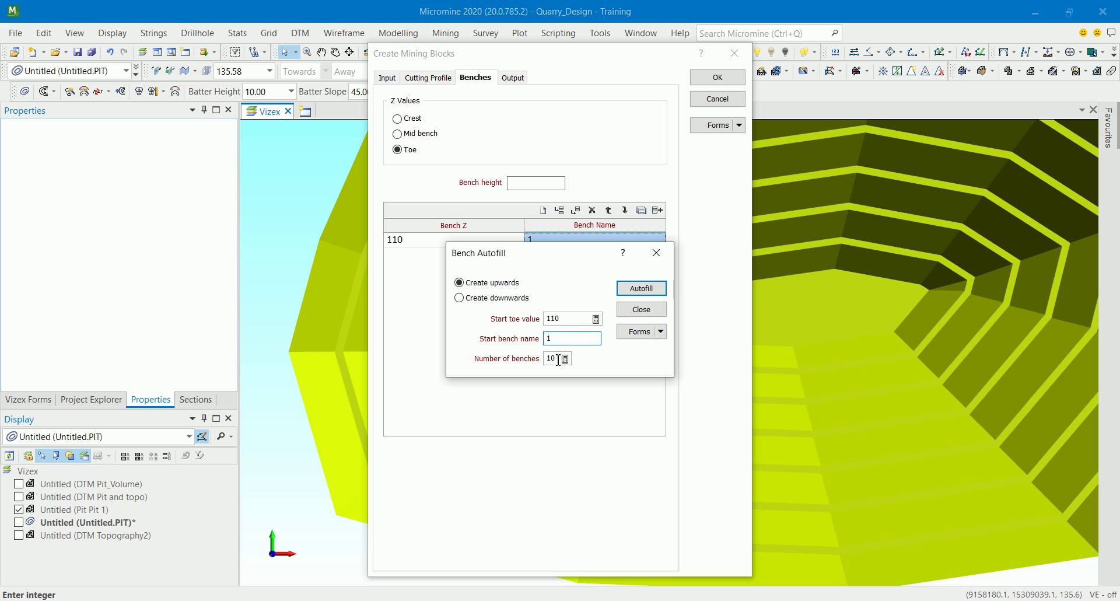
left_click(623, 291)
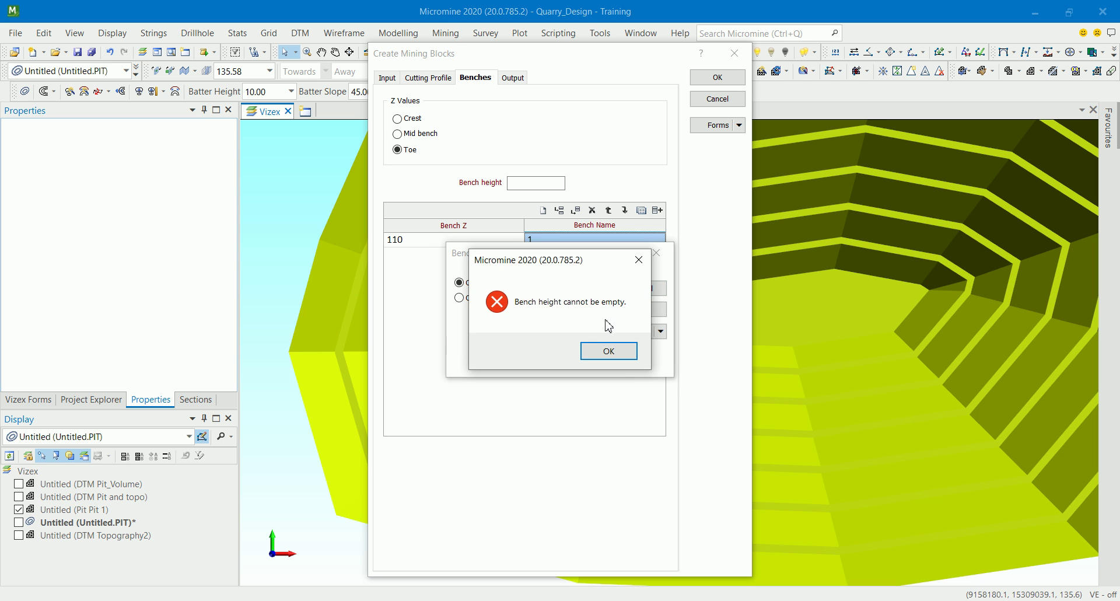
left_click(594, 350)
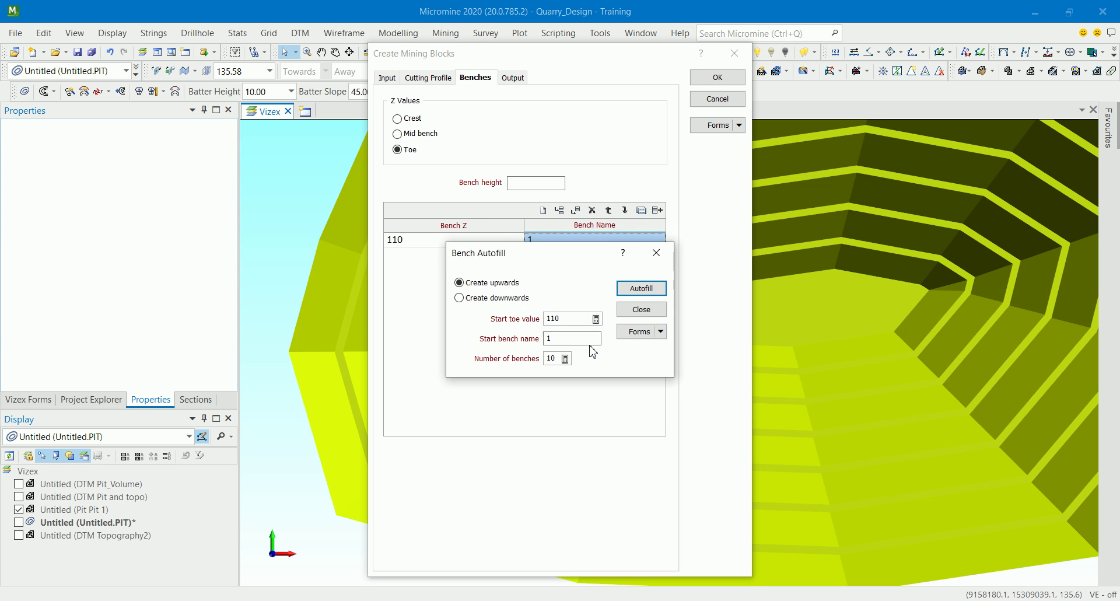
left_click(658, 252)
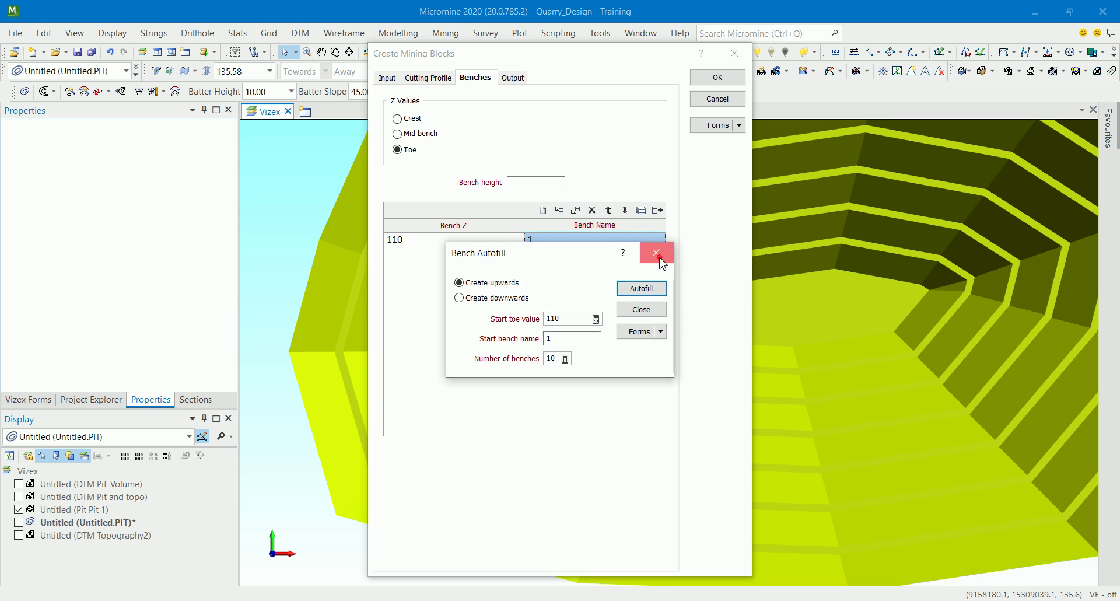
- Set the bench height to 10 and autofill the bench table upwards with 10 benches from toe 110
left_click(534, 183)
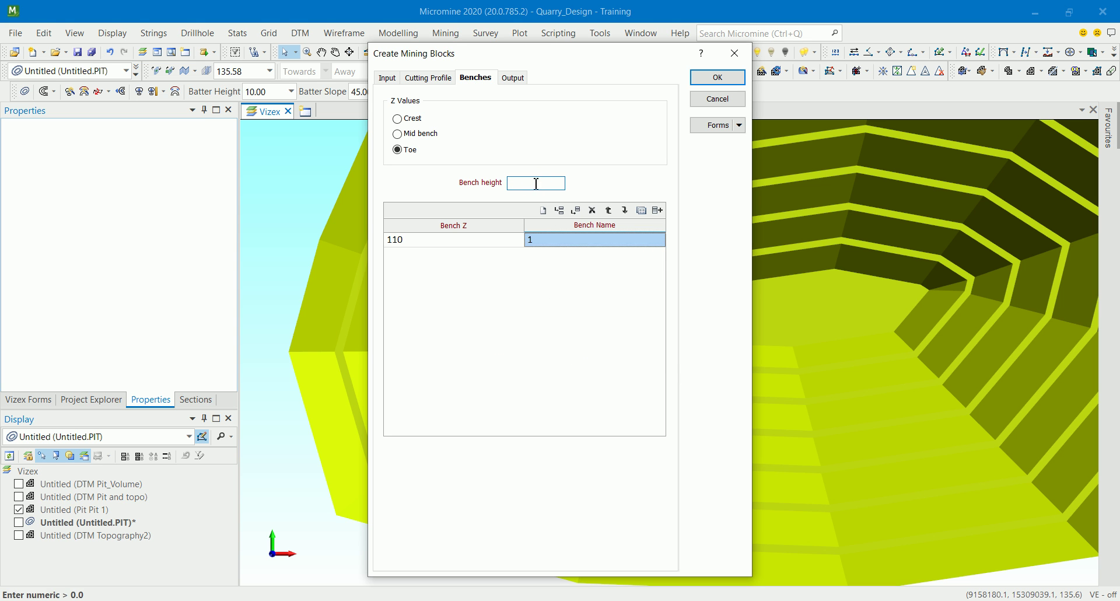
type("10")
left_click(657, 210)
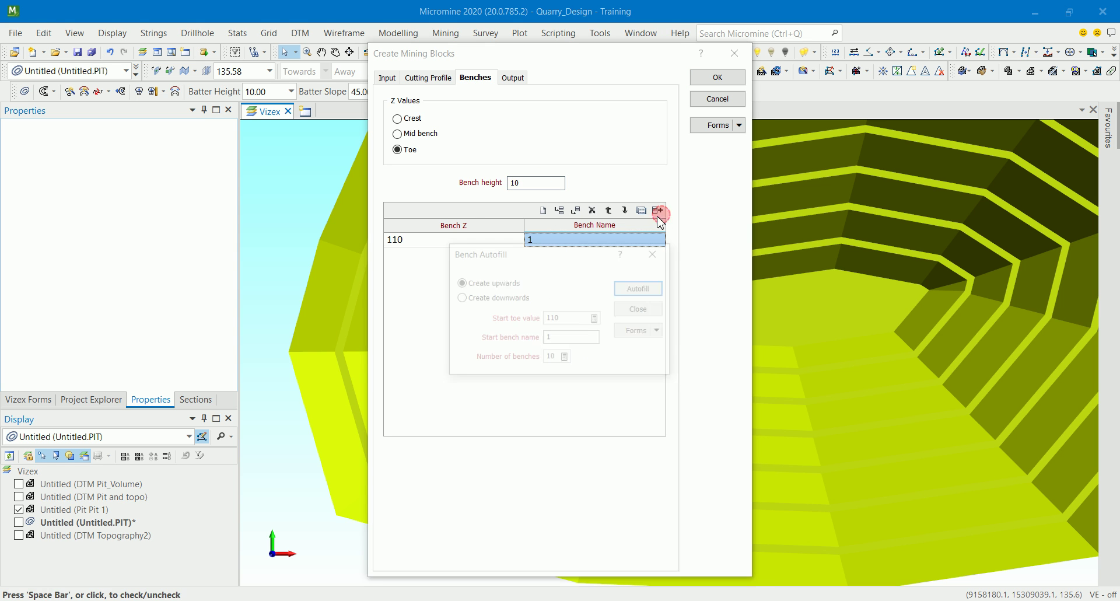
left_click(640, 290)
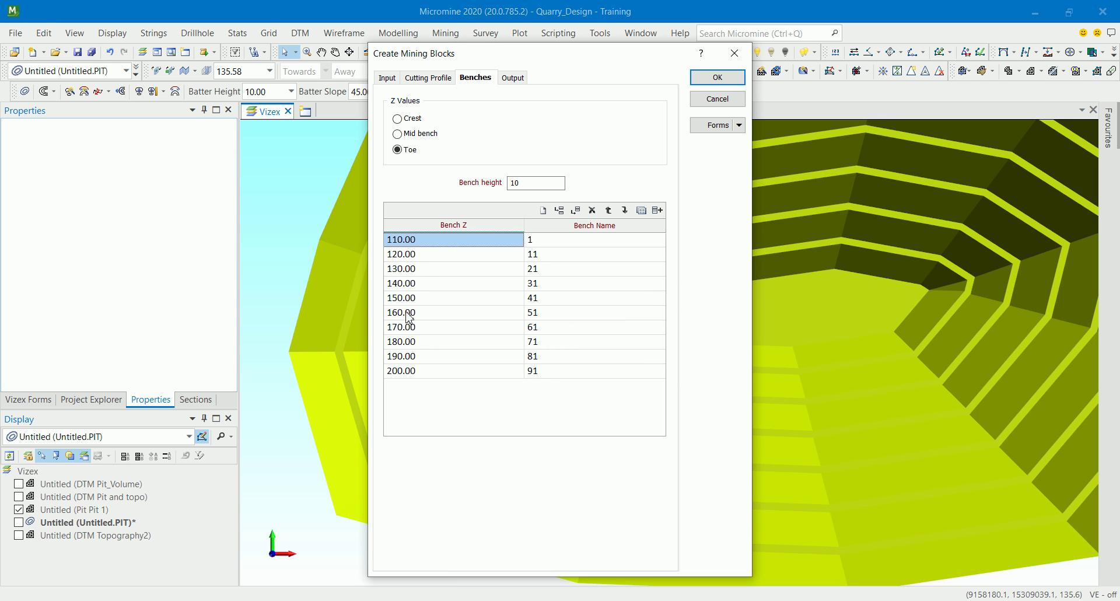
- Create a new wireframe type named benches as the mining blocks' output type and generate the blocks
left_click(511, 80)
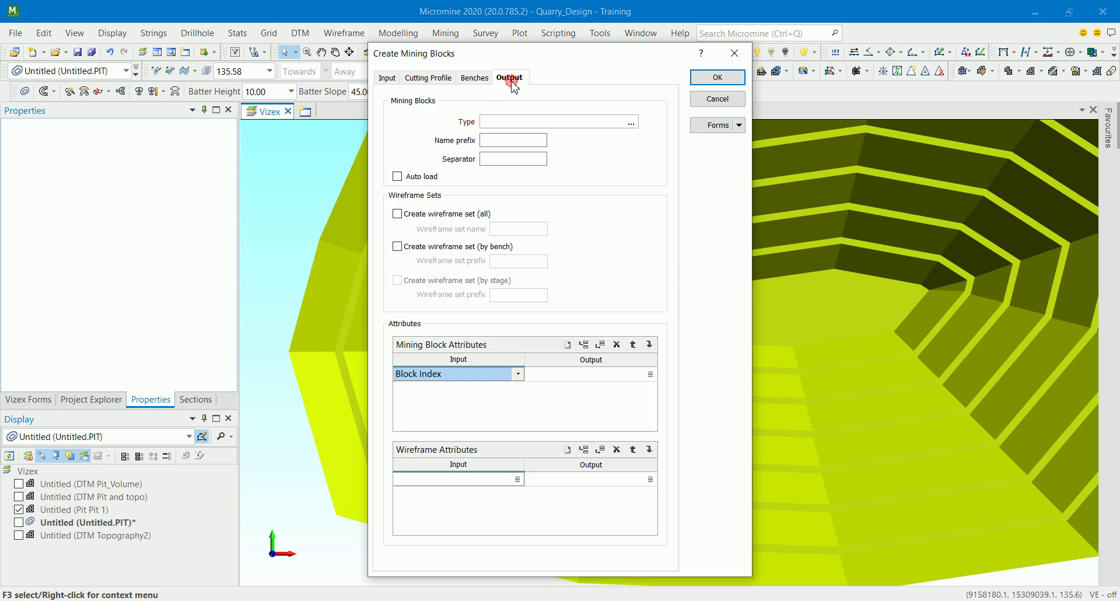
left_click(632, 123)
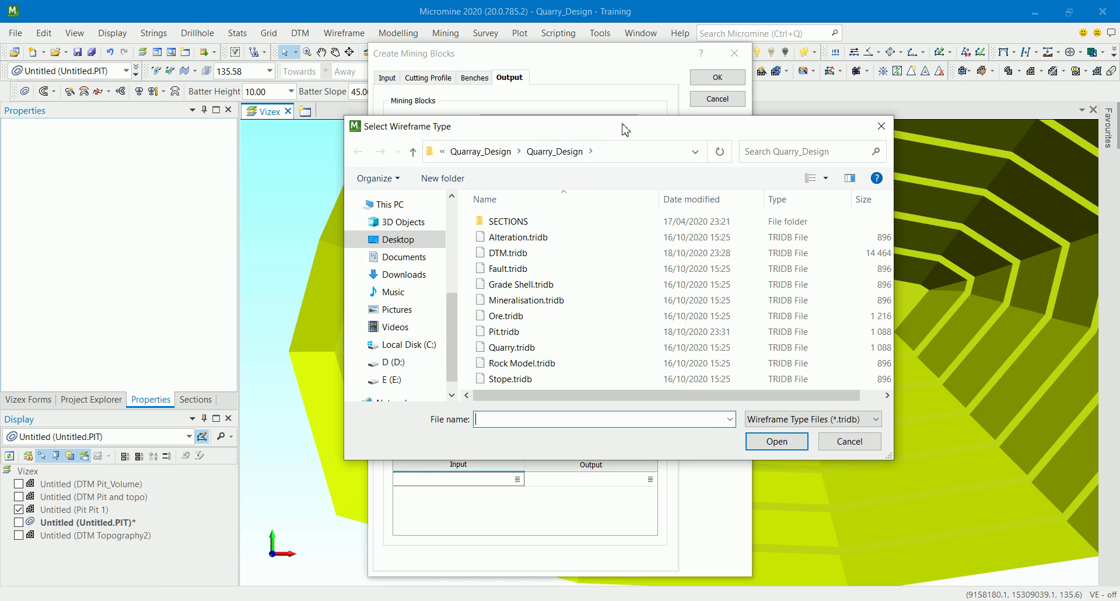
left_click(879, 127)
right_click(540, 123)
left_click(576, 183)
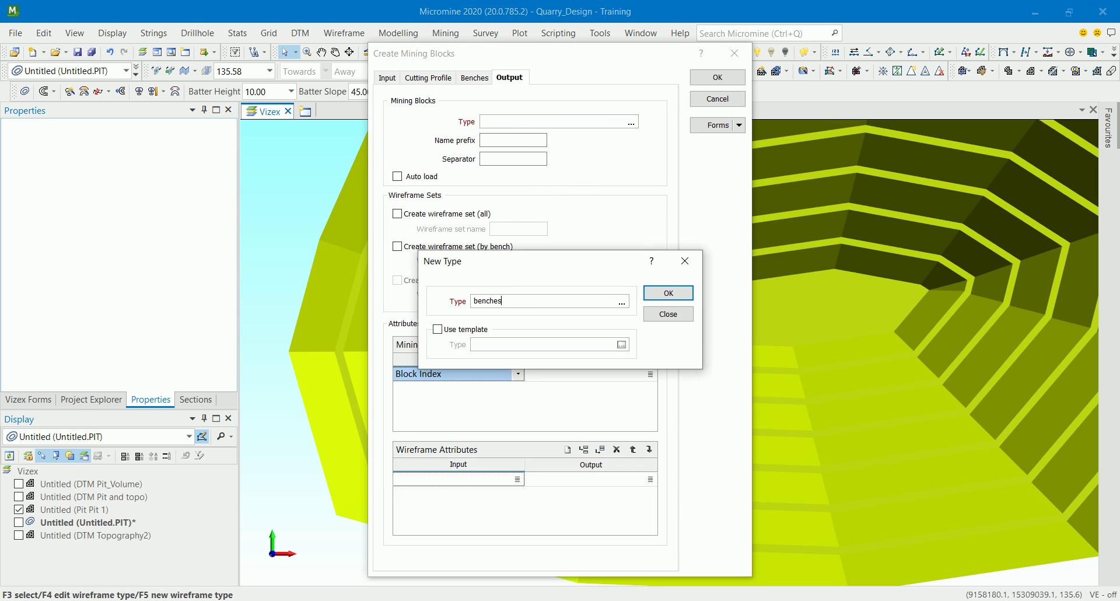
left_click(671, 294)
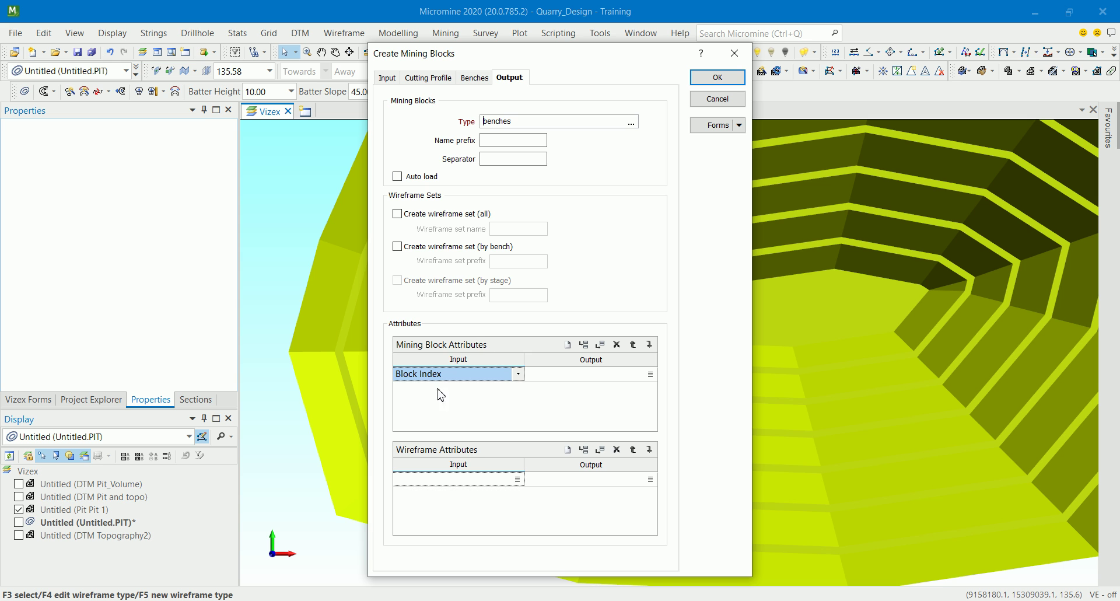
left_click(715, 79)
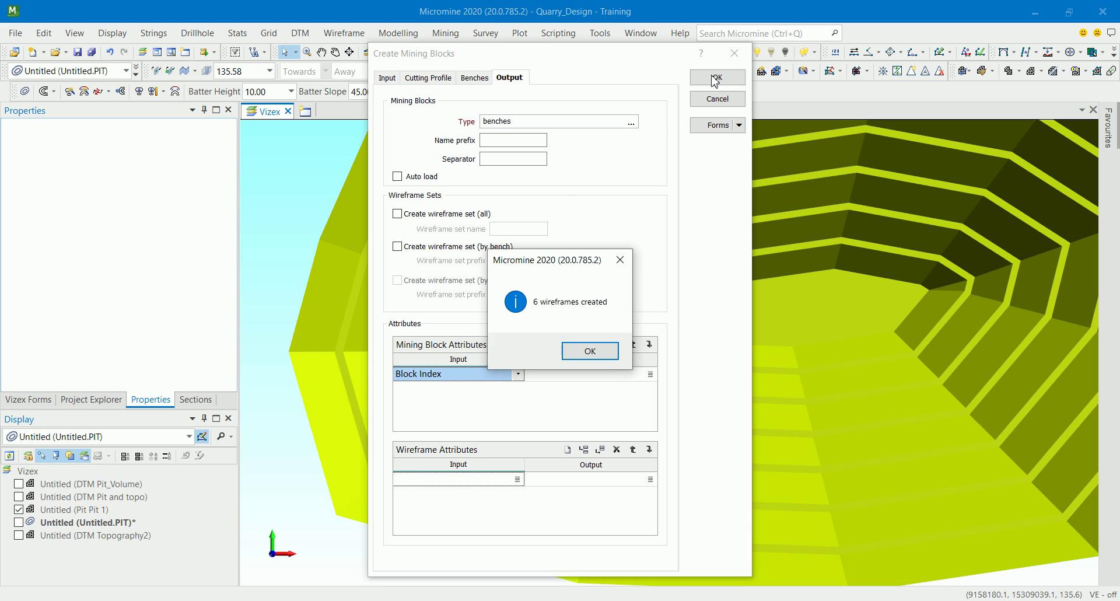
left_click(590, 350)
- Display all wireframes of the benches type, 100 to 5100, from the Wireframe Manager and hide the Pit 1 wireframe
scroll(525, 349, "down", 4)
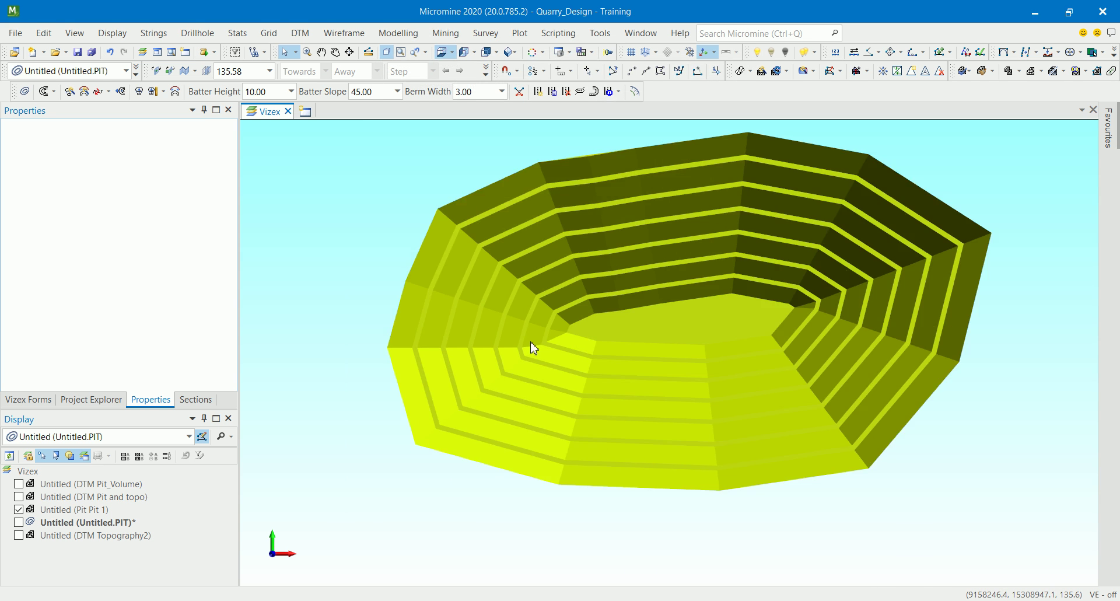
key("ctrl+shift+w")
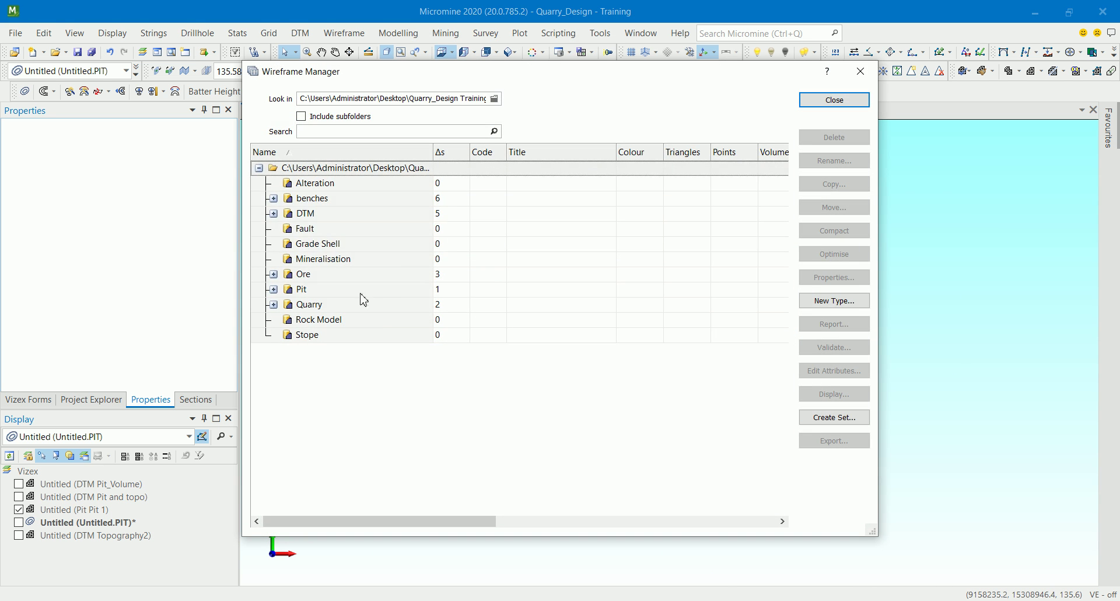
left_click(275, 198)
left_click(304, 213)
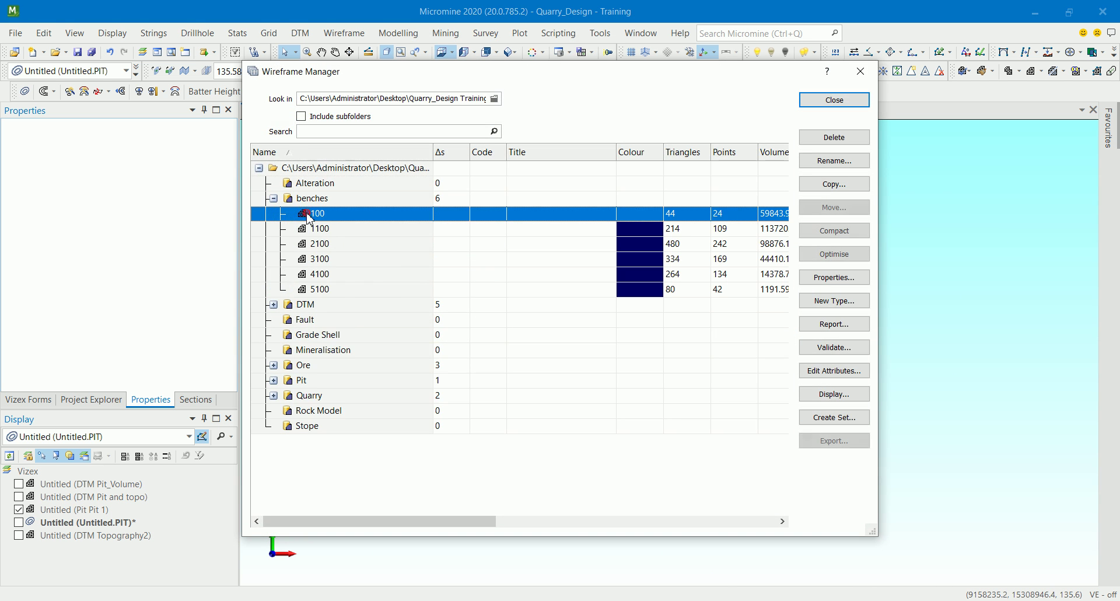
right_click(306, 214)
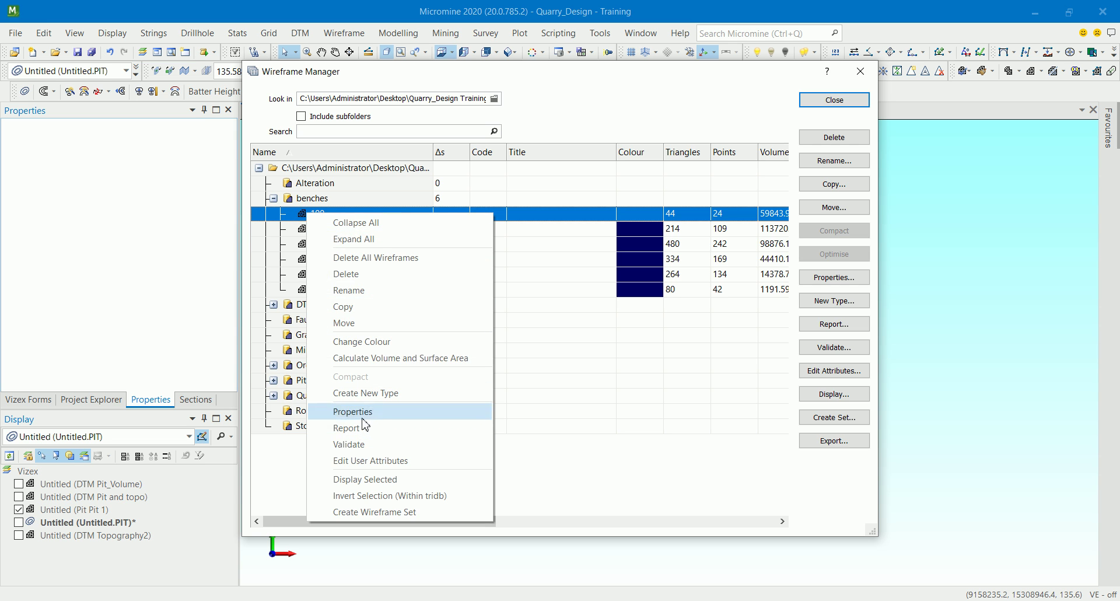
left_click(329, 200)
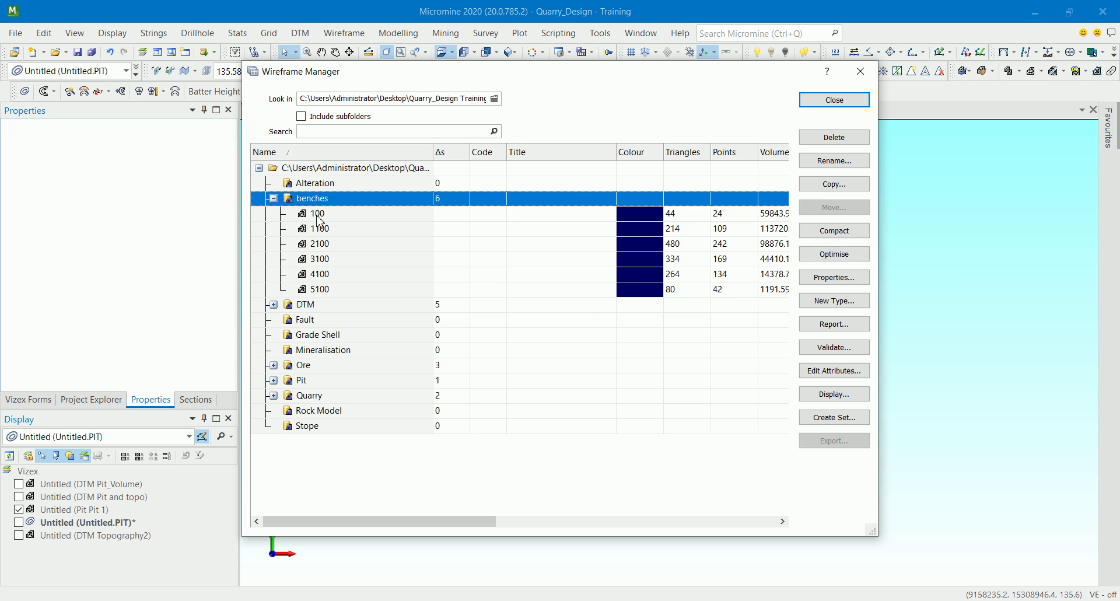
left_click(318, 214)
left_click(320, 290, "shift")
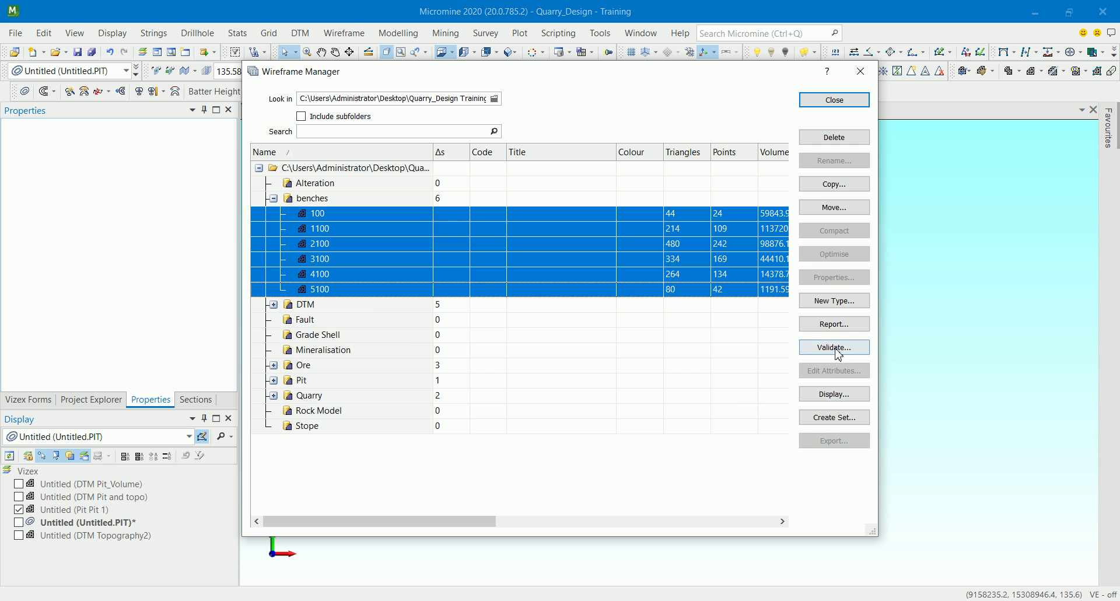
left_click(825, 397)
left_click(840, 103)
scroll(144, 484, "down", 1)
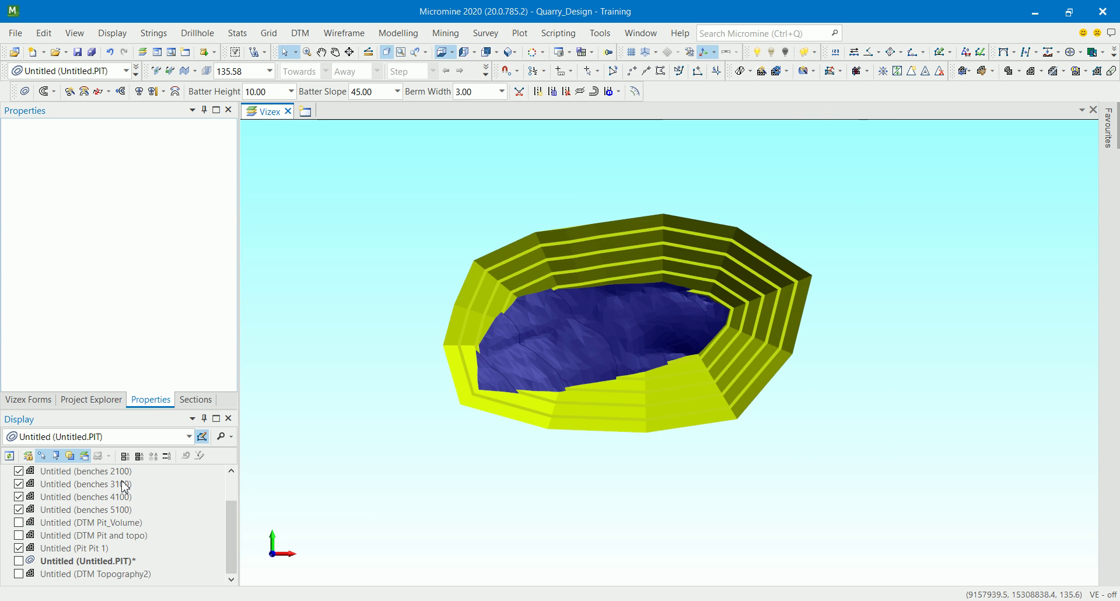
left_click(19, 548)
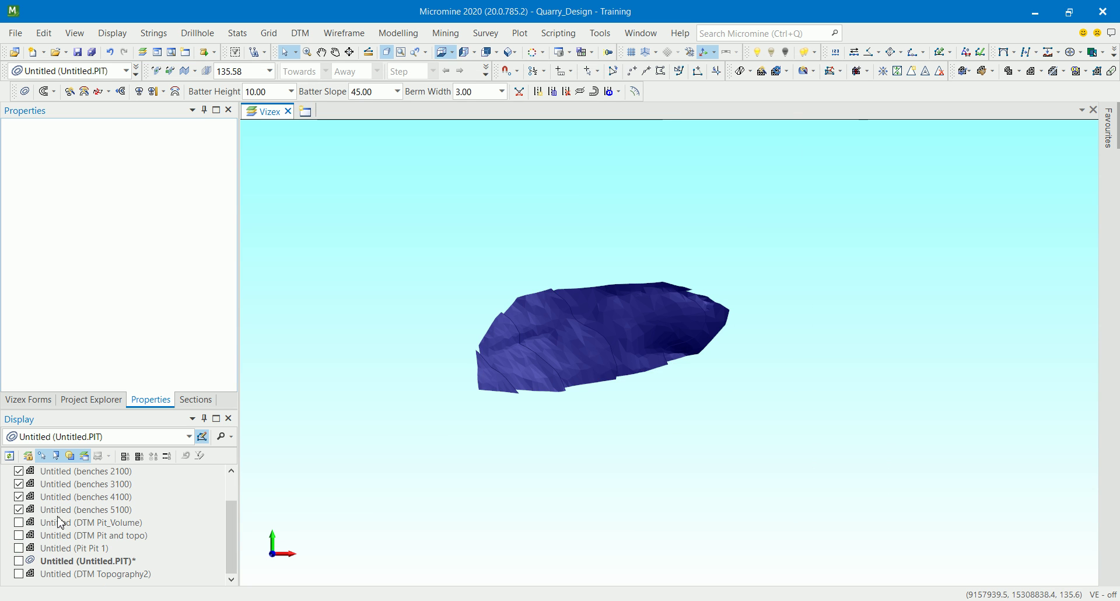
- Hide the bench wireframes 100, 1100, 2100 and 3100 one after another to inspect the remaining upper blocks
scroll(49, 529, "up", 1)
middle_click_drag(632, 475, 648, 359)
middle_click_drag(689, 364, 391, 465)
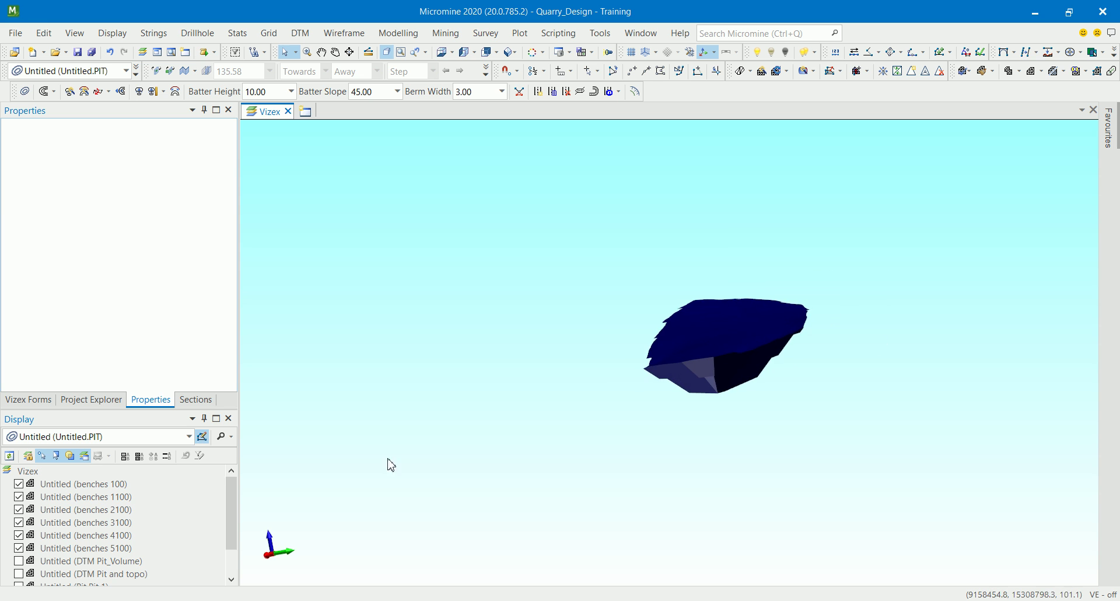
middle_click_drag(309, 478, 765, 325)
left_click(19, 486)
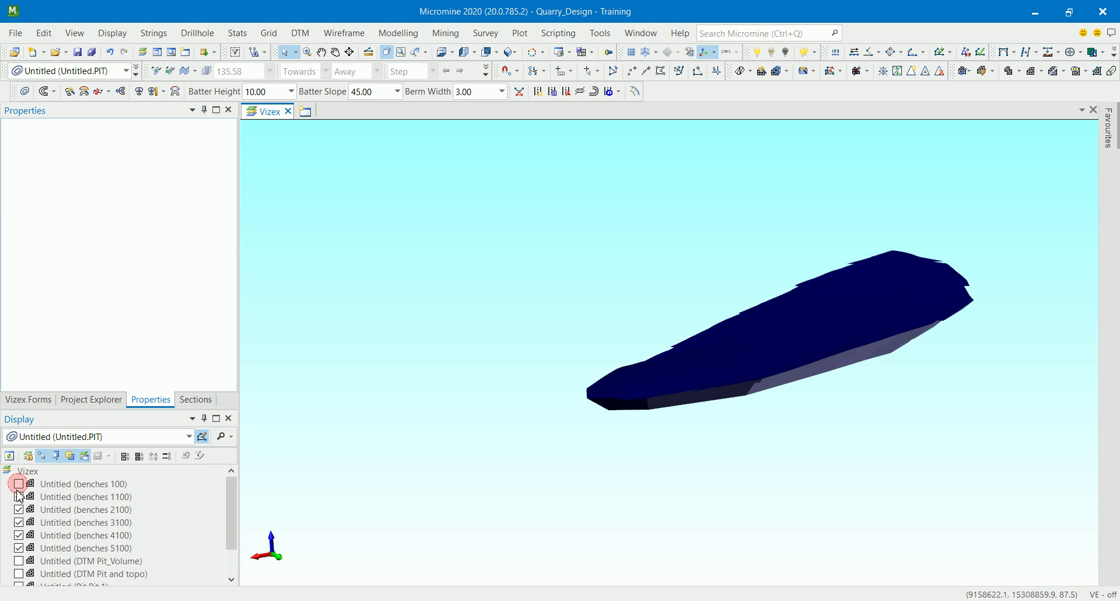
left_click(21, 509)
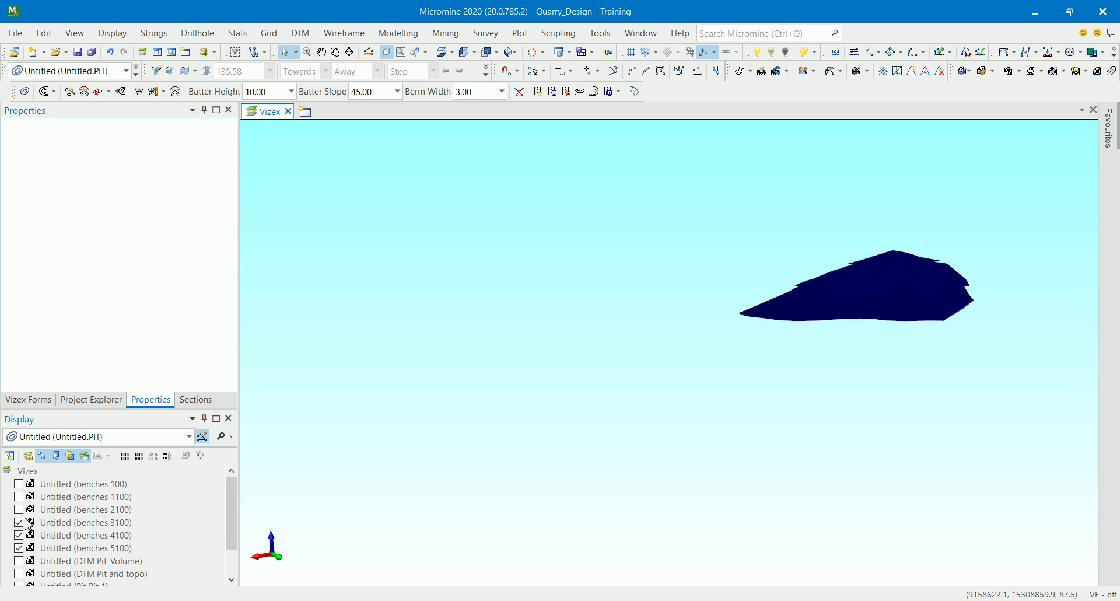
left_click(21, 522)
middle_click_drag(917, 282, 314, 396)
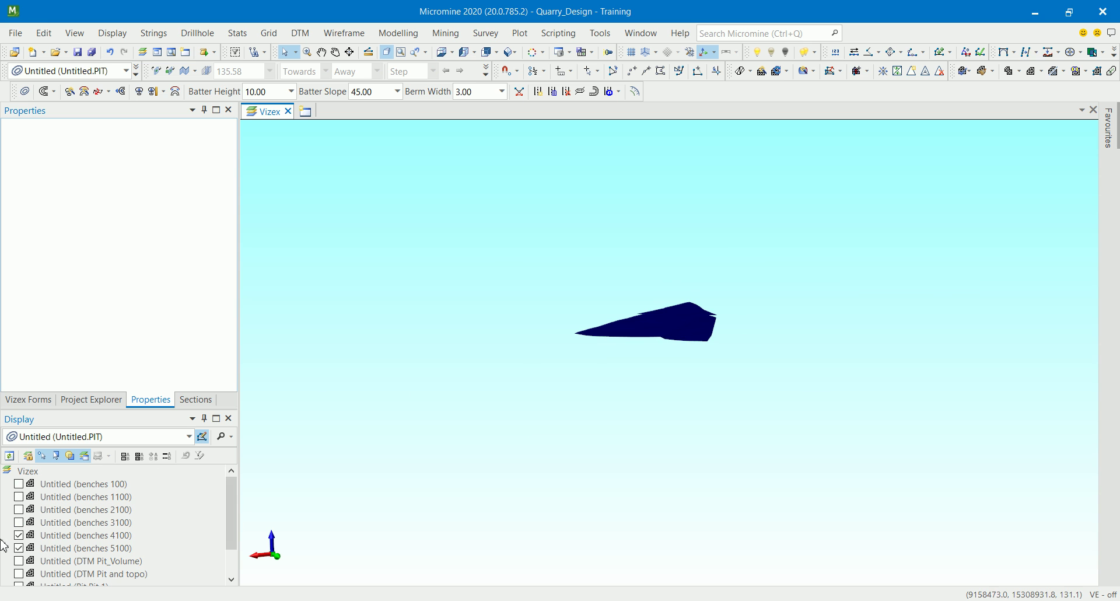
- Show the Pit_Volume wireframe briefly for comparison, hide it again, and redisplay benches 3100, 2100, 1100 and 100
left_click(18, 560)
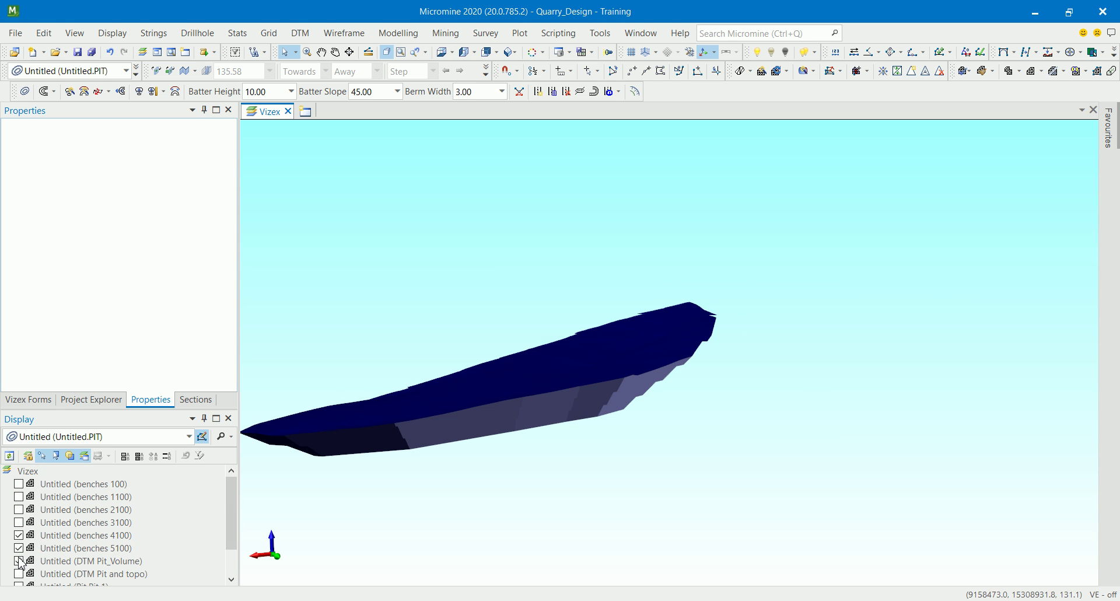
left_click(19, 562)
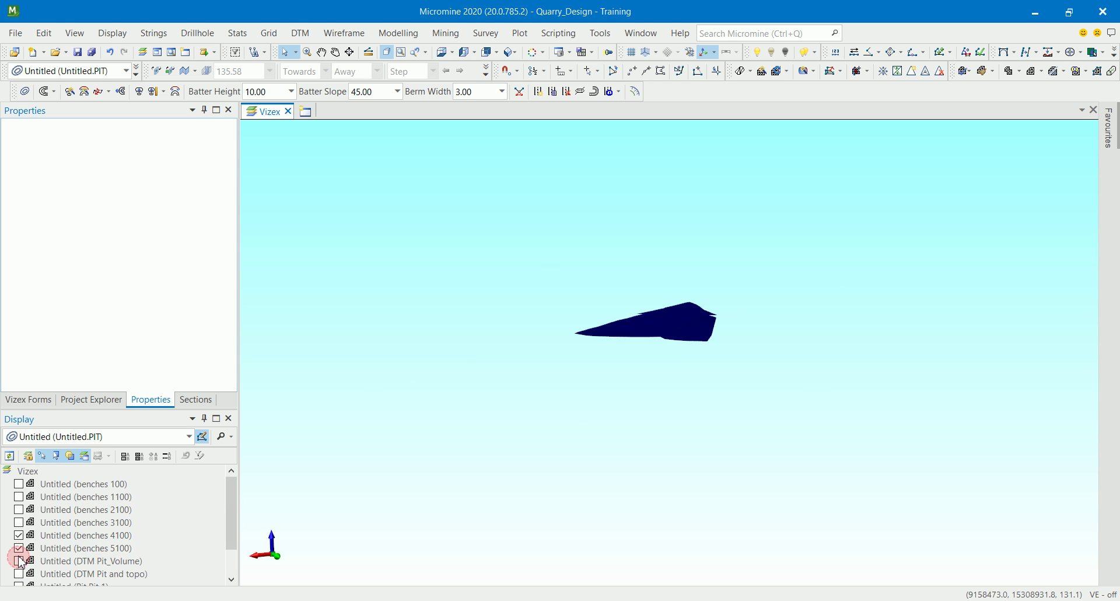
left_click(18, 522)
left_click(19, 509)
left_click(19, 496)
left_click(19, 483)
left_click(60, 484)
right_click(60, 485)
left_click(95, 474)
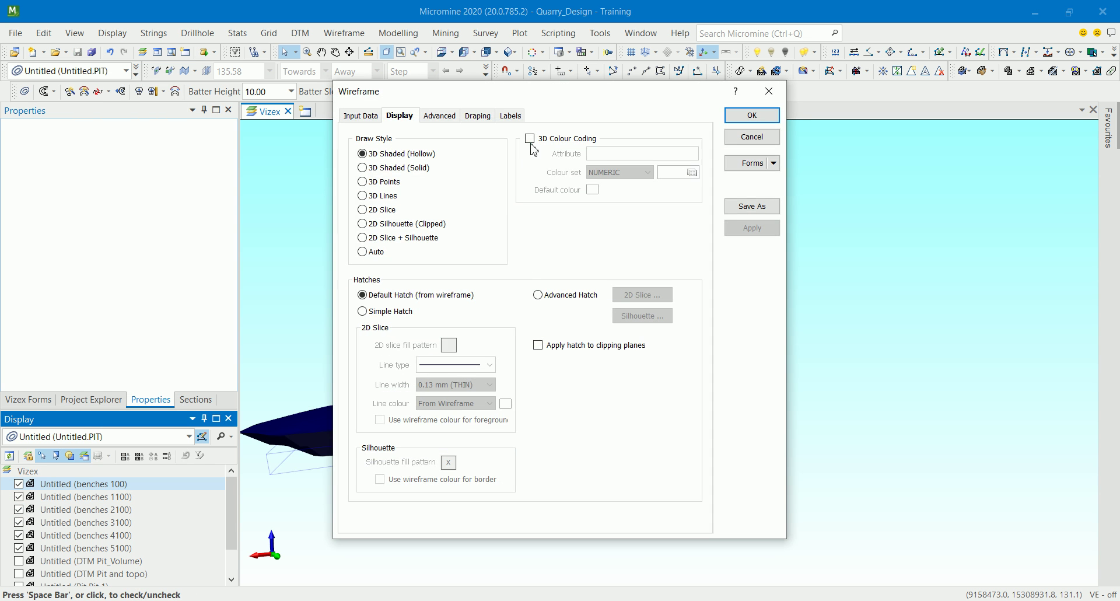
left_click(530, 138)
left_click(768, 91)
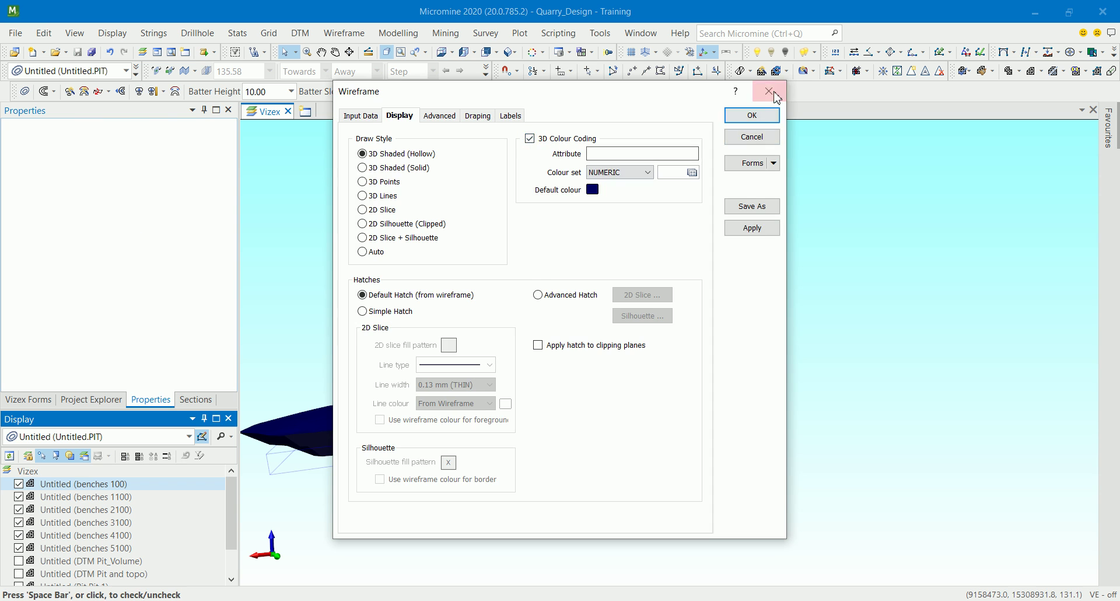
- In the Wireframe Manager, set the colour of bench wireframe 100 to lime green and 1100 to magenta
key("ctrl+shift+w")
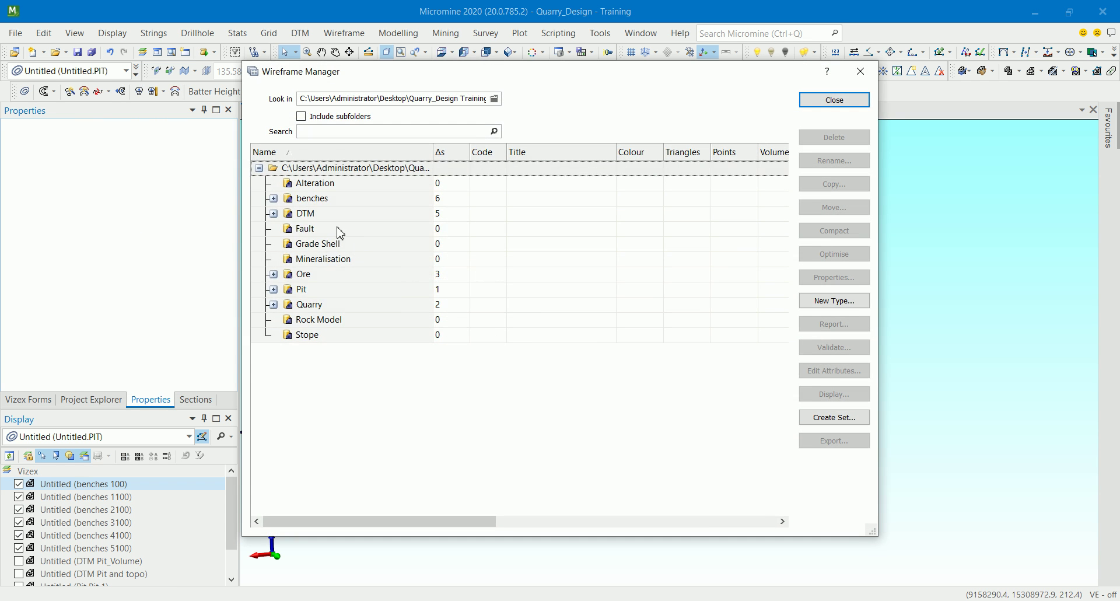
left_click(274, 198)
double_click(636, 214)
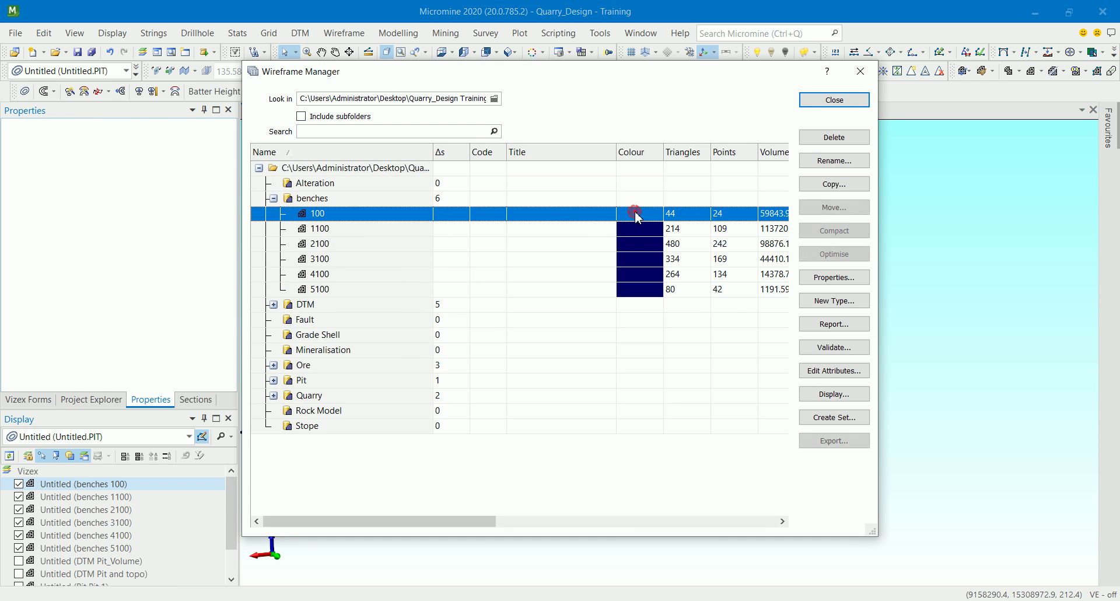
double_click(480, 257)
double_click(651, 229)
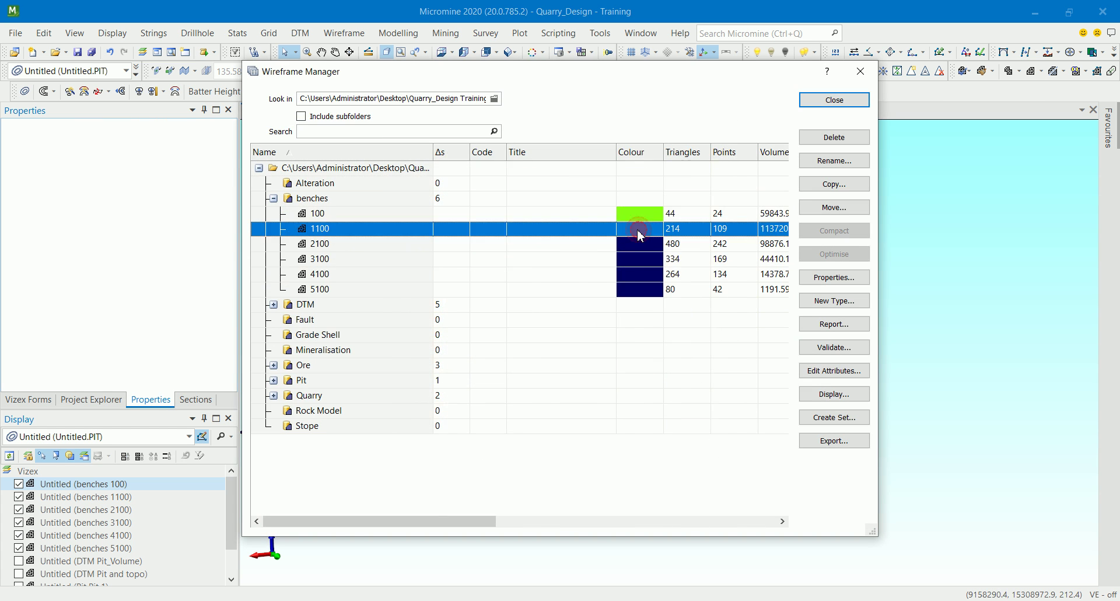
double_click(624, 257)
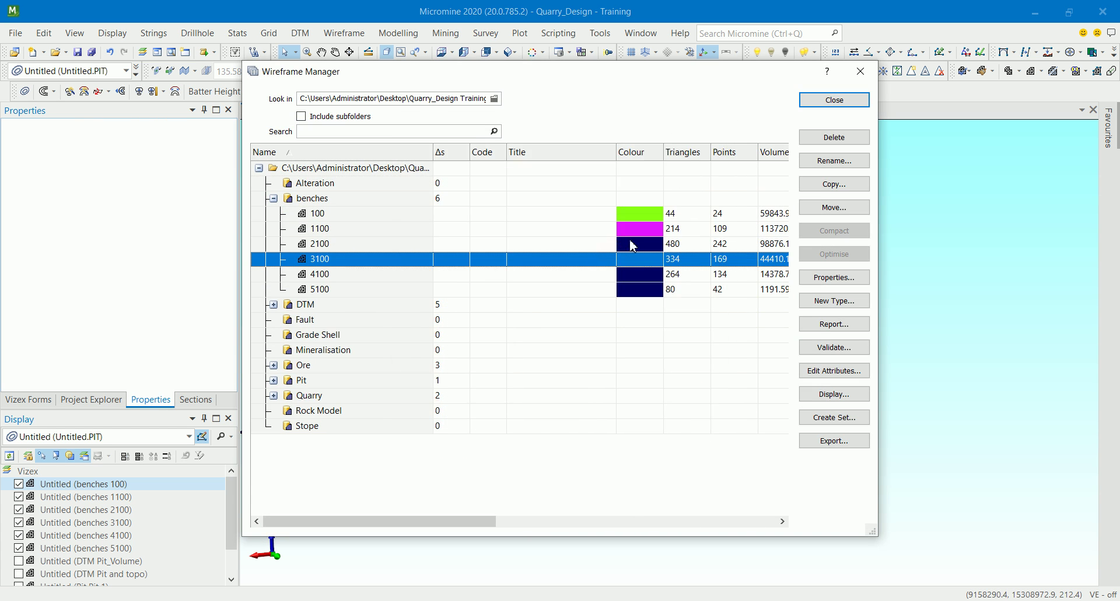
- Set the colour of bench wireframe 2100 to crimson pink, 4100 to lighter pink and 5100 to cyan
double_click(640, 247)
double_click(646, 267)
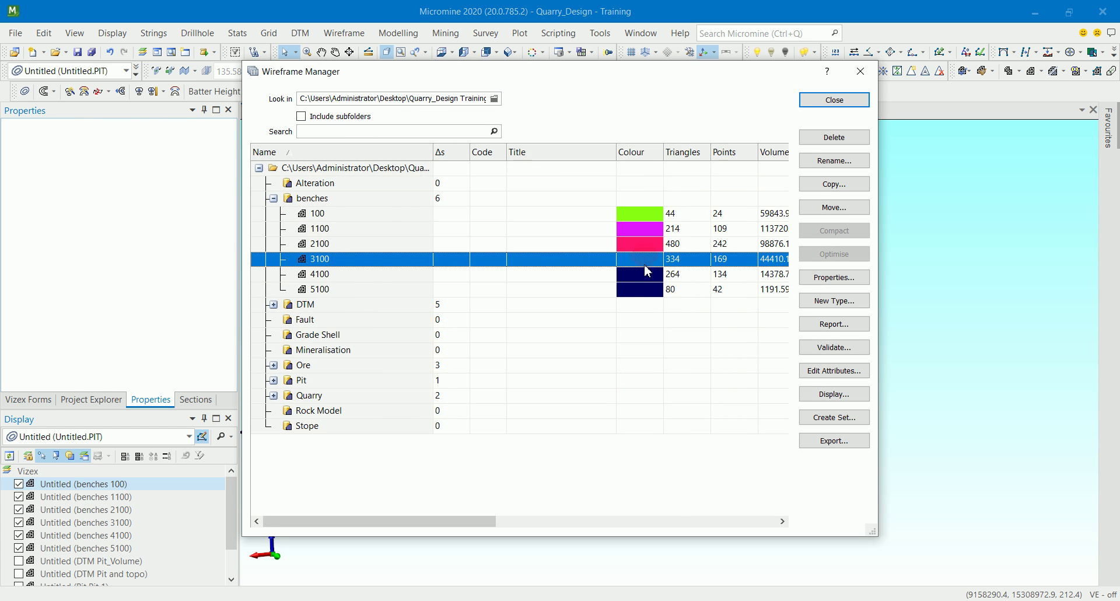
double_click(641, 278)
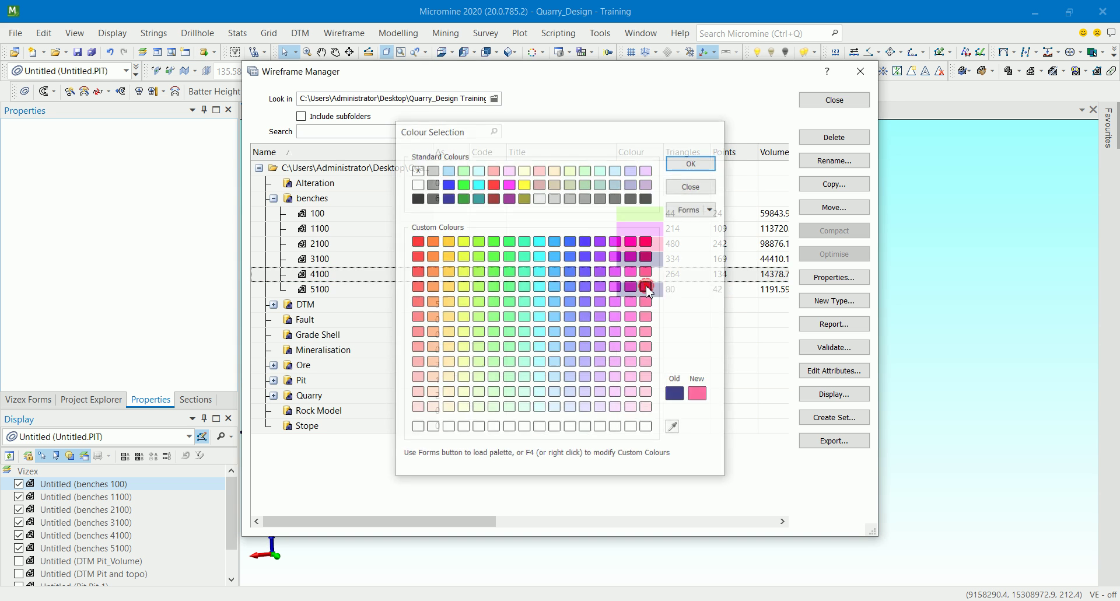
double_click(646, 294)
double_click(643, 291)
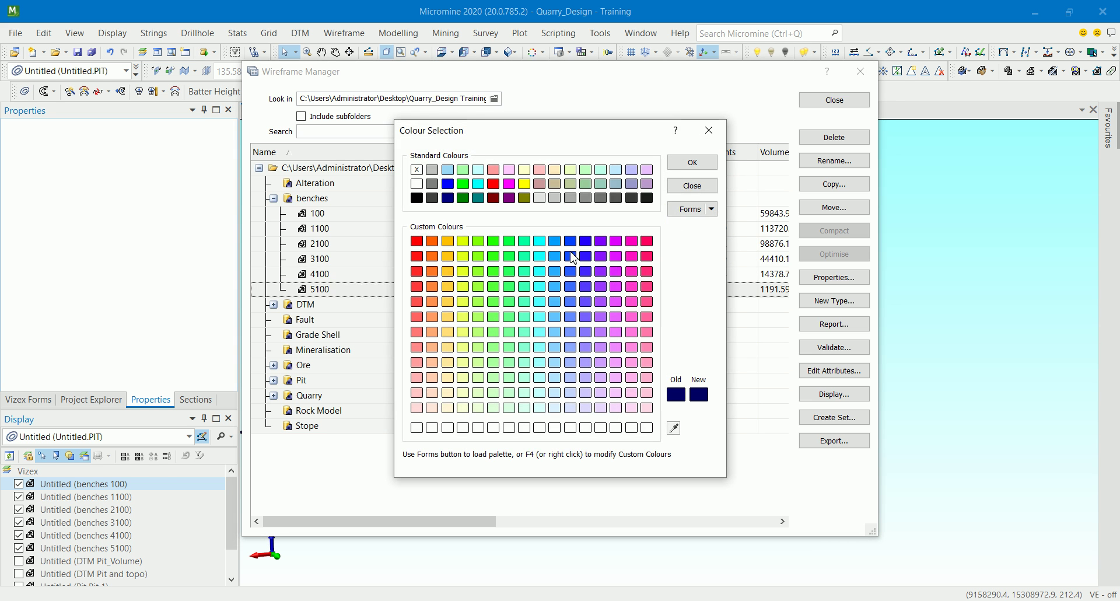
double_click(538, 242)
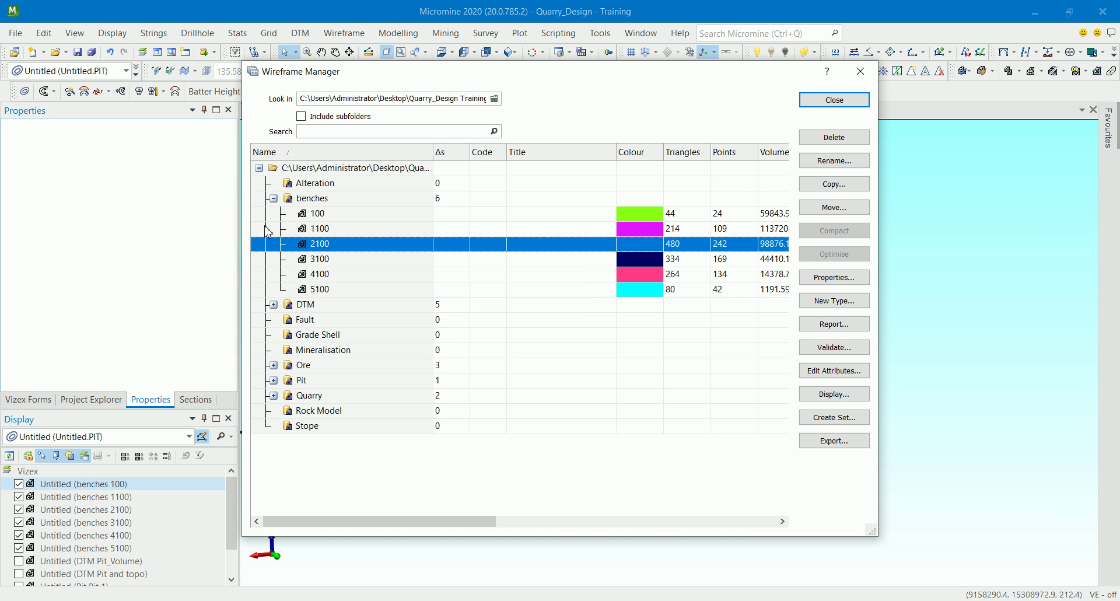
- Display all bench wireframes from 100 to 5100 with their new colours and close the Wireframe Manager
left_click(316, 213)
left_click(326, 290, "shift")
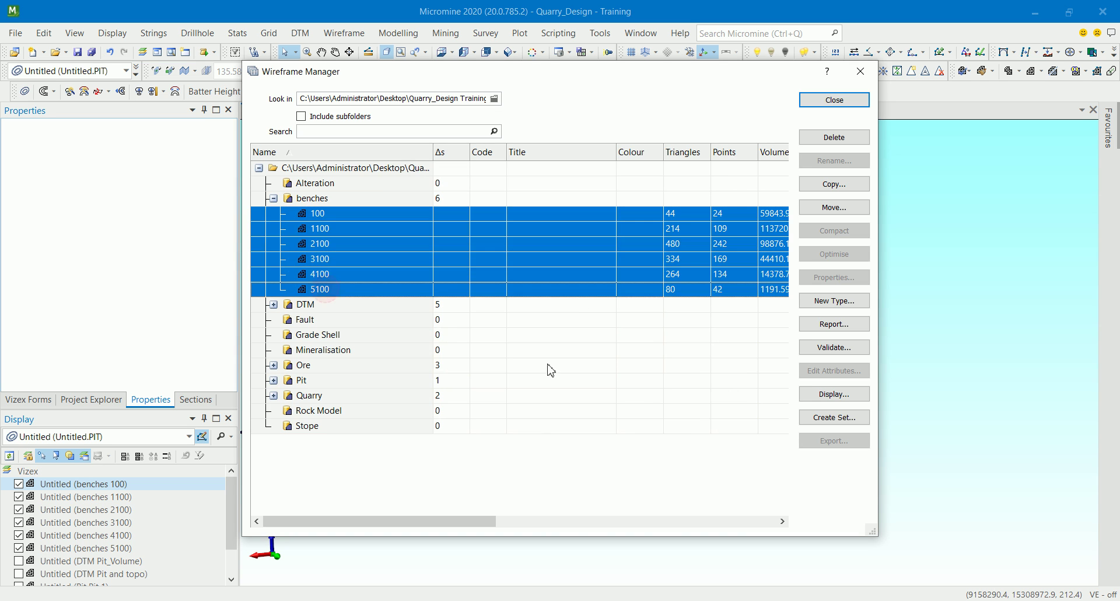
left_click(824, 397)
left_click(823, 101)
middle_click_drag(742, 220, 730, 393)
scroll(668, 379, "up", 3)
middle_click_drag(666, 373, 789, 416)
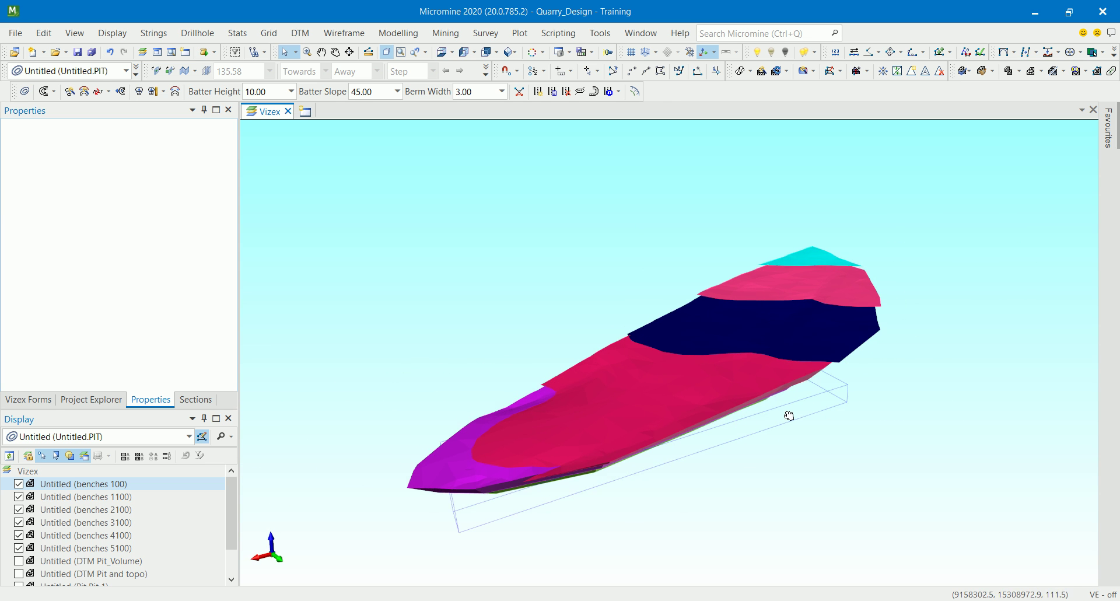
- Read the volumes of bench wireframes 5100, 4100 and 3100 in their properties and clear the selection
left_click(796, 257)
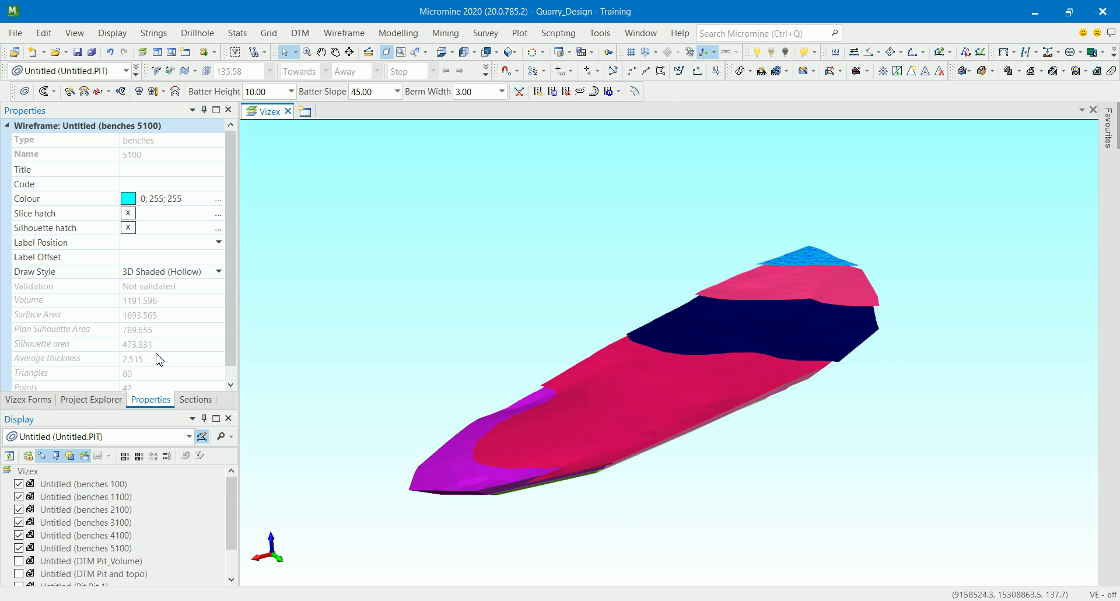
left_click(168, 300)
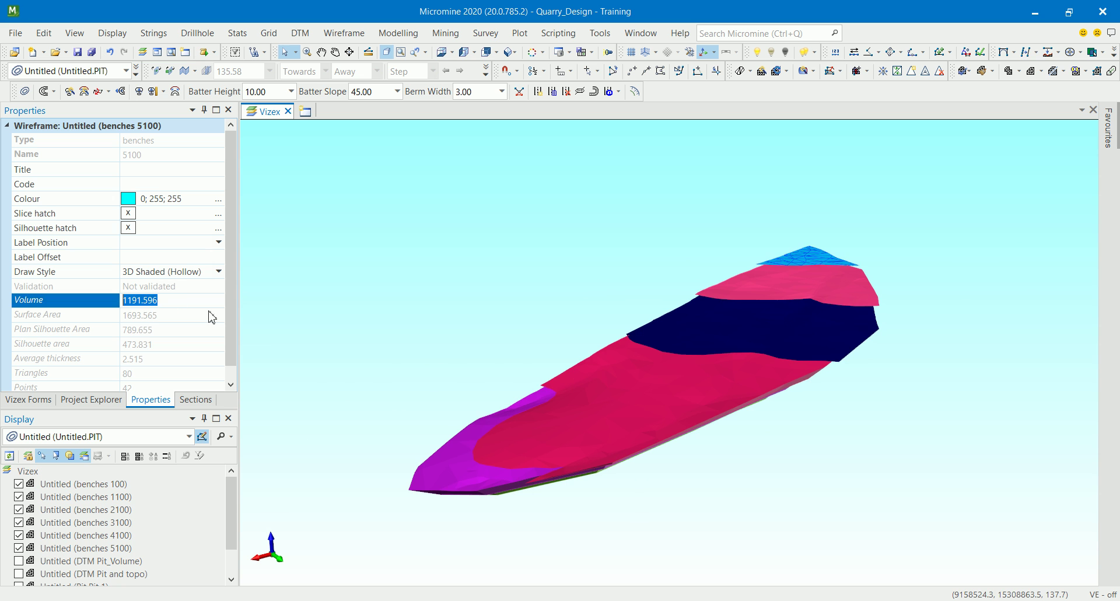
left_click(759, 293)
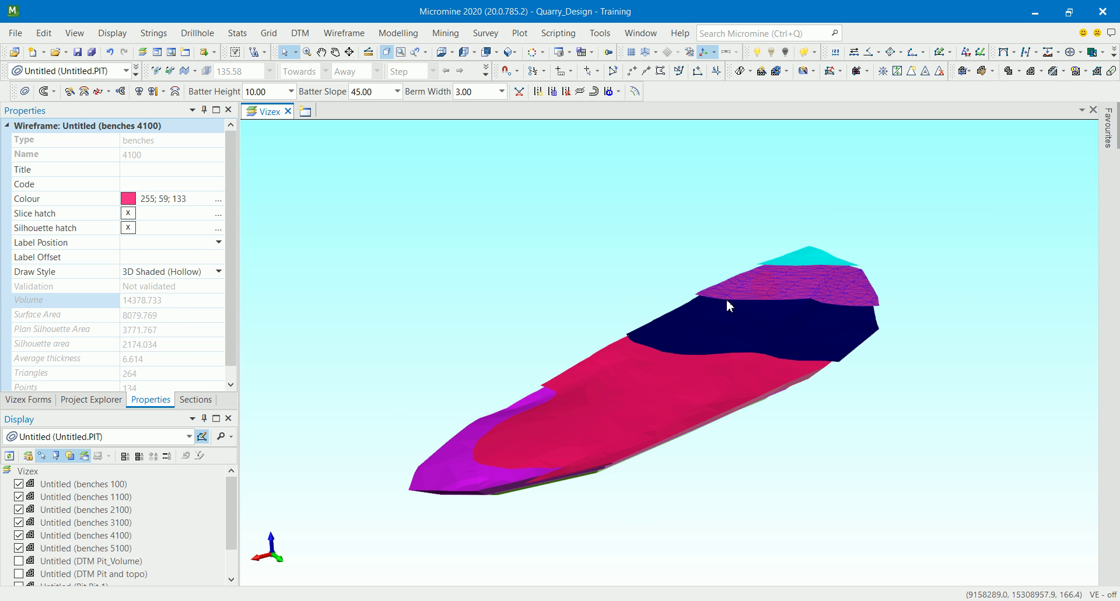
left_click(175, 316)
left_click(764, 337)
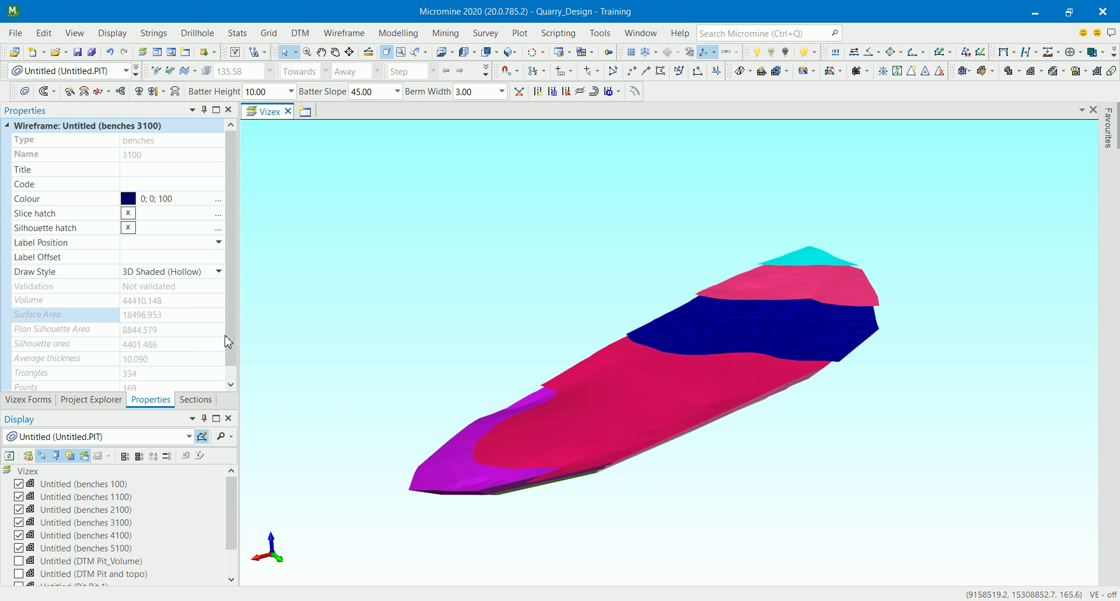
middle_click_drag(612, 398, 717, 316)
left_click(692, 462)
- Check the properties of the 2100 bench wireframe directly in the 3D view
middle_click_drag(632, 350, 763, 434)
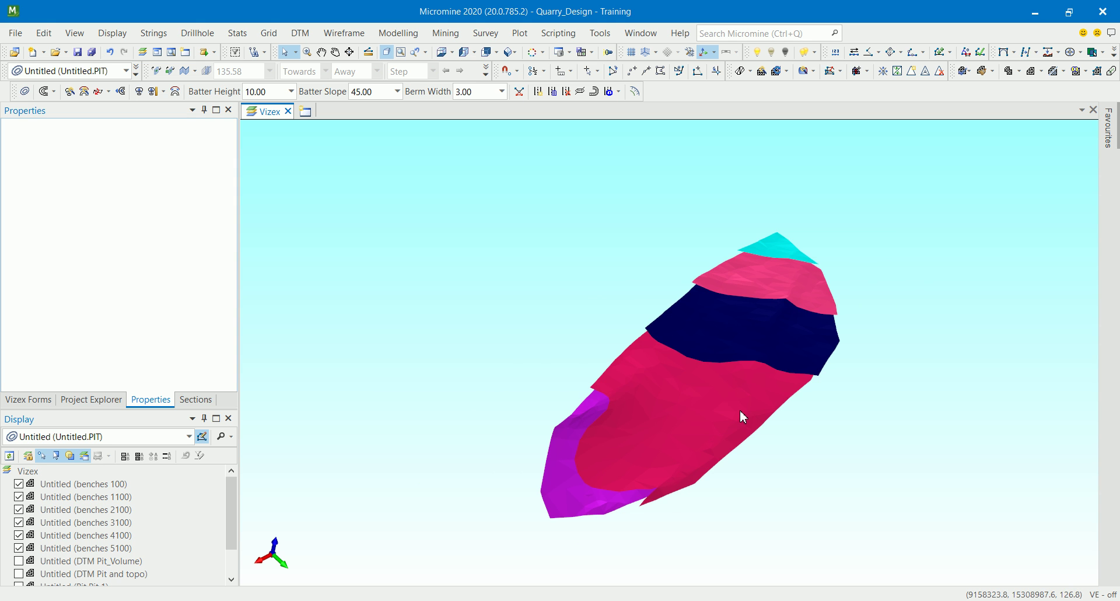
mouse_move(740, 411)
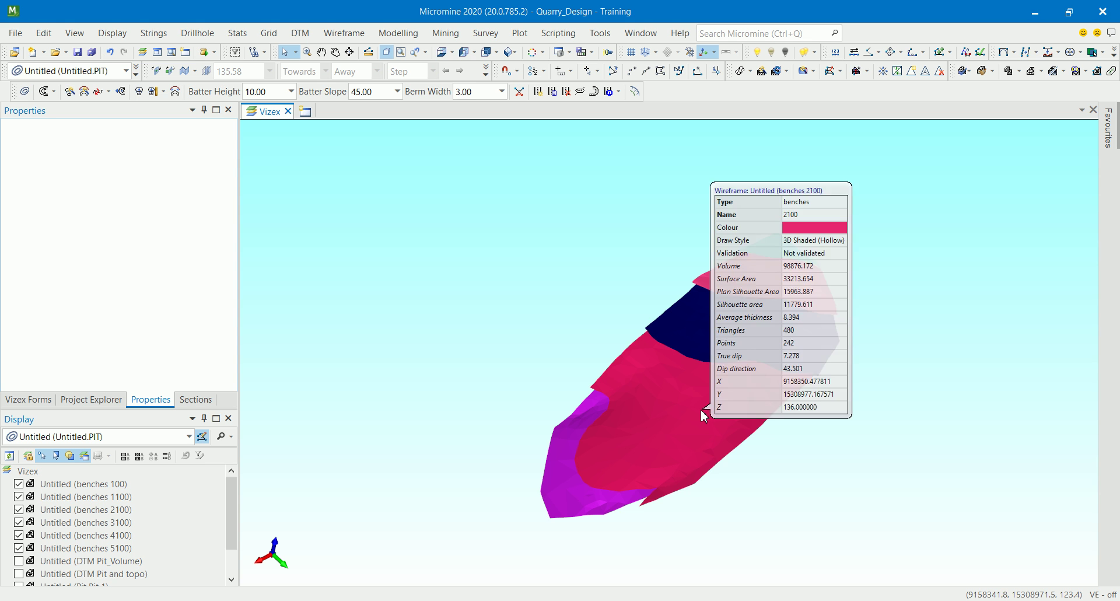
mouse_move(613, 387)
middle_mouse_down()
mouse_move(676, 375)
mouse_move(624, 376)
middle_mouse_up()
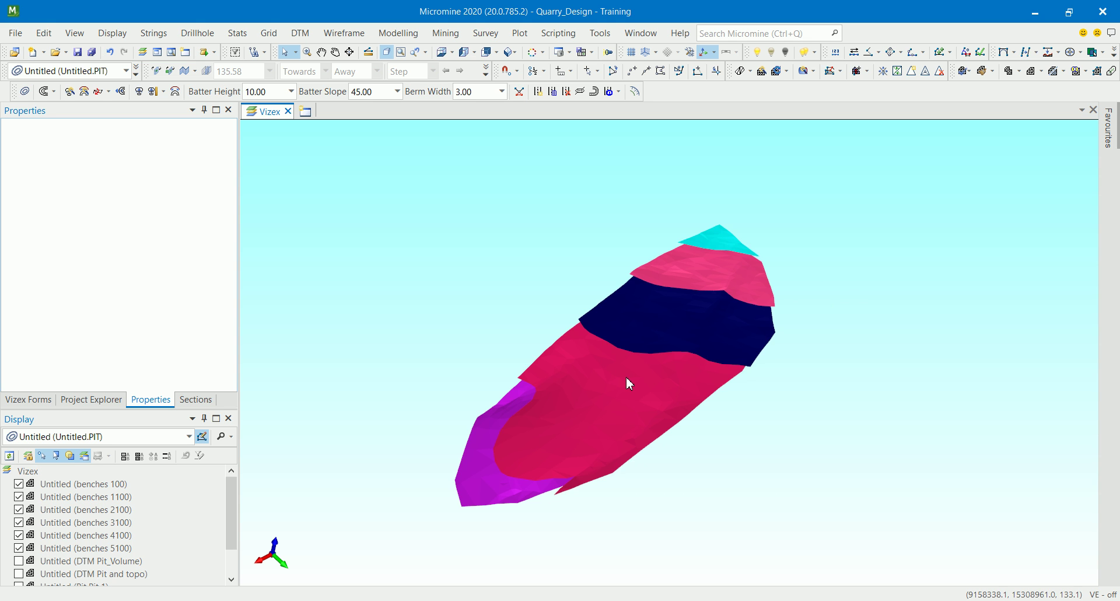
mouse_move(629, 383)
- Examine the coloured bench blocks from above, below and the side, rechecking the 2100 bench's properties
middle_click_drag(551, 402, 615, 318)
middle_click_drag(625, 425, 927, 375)
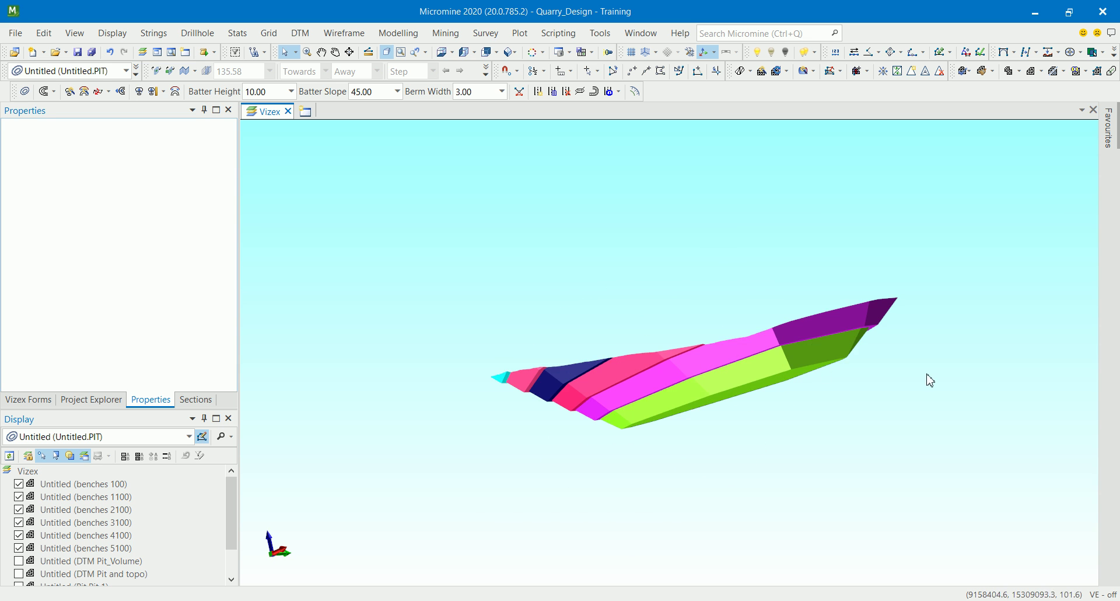
middle_click_drag(724, 342, 652, 416)
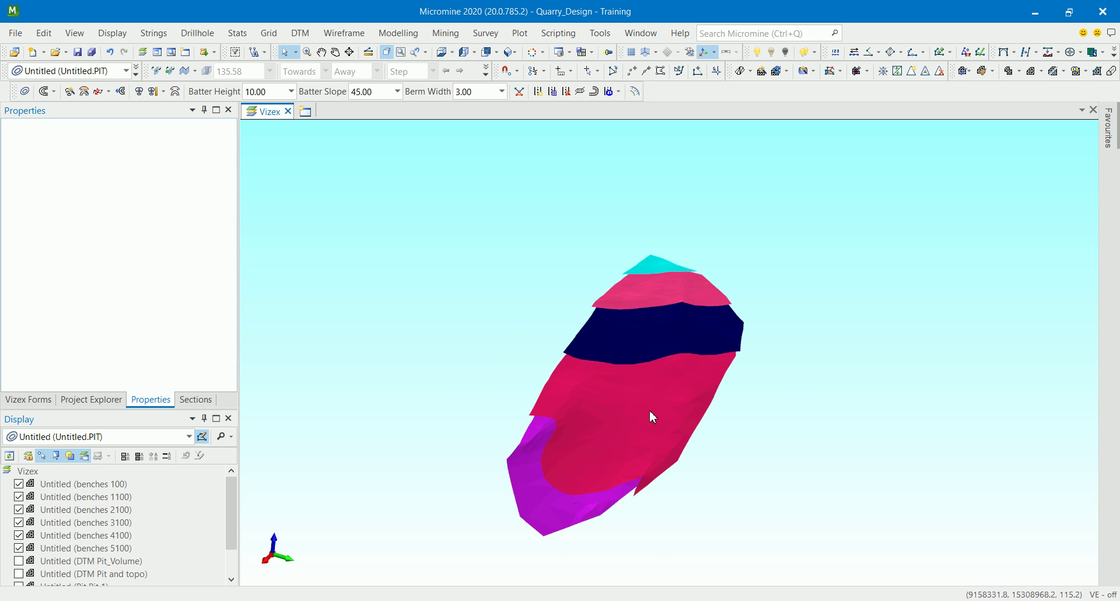
scroll(635, 438, "up", 2)
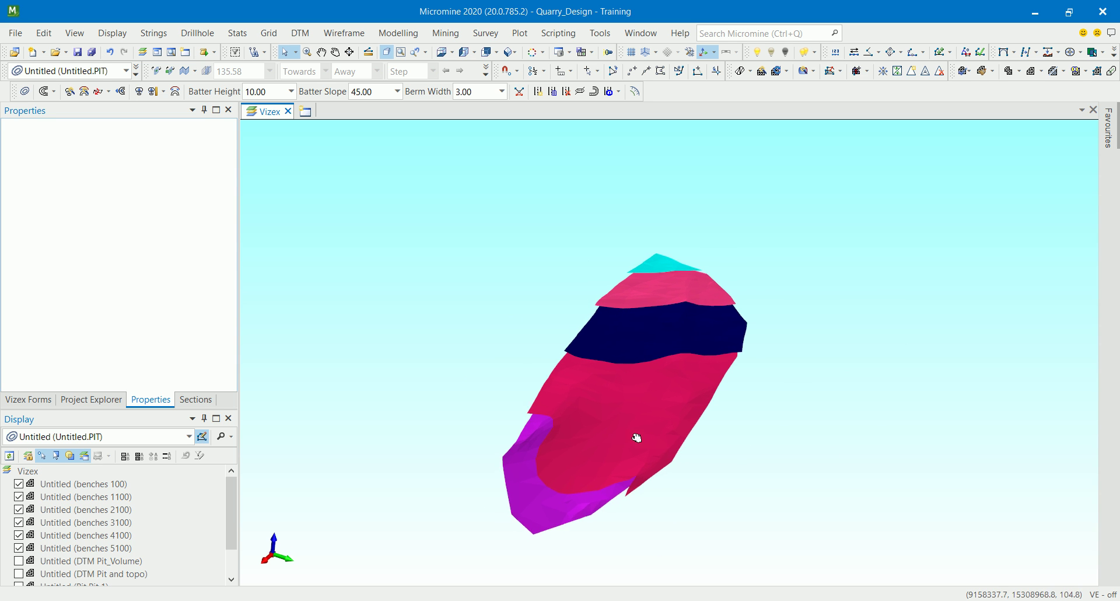
scroll(725, 439, "down", 1)
mouse_move(722, 438)
middle_mouse_down()
mouse_move(702, 455)
mouse_move(737, 395)
mouse_move(821, 308)
mouse_move(762, 293)
mouse_move(770, 328)
mouse_move(670, 325)
mouse_move(732, 368)
mouse_move(669, 440)
mouse_move(659, 472)
mouse_move(745, 430)
mouse_move(709, 441)
middle_mouse_up()
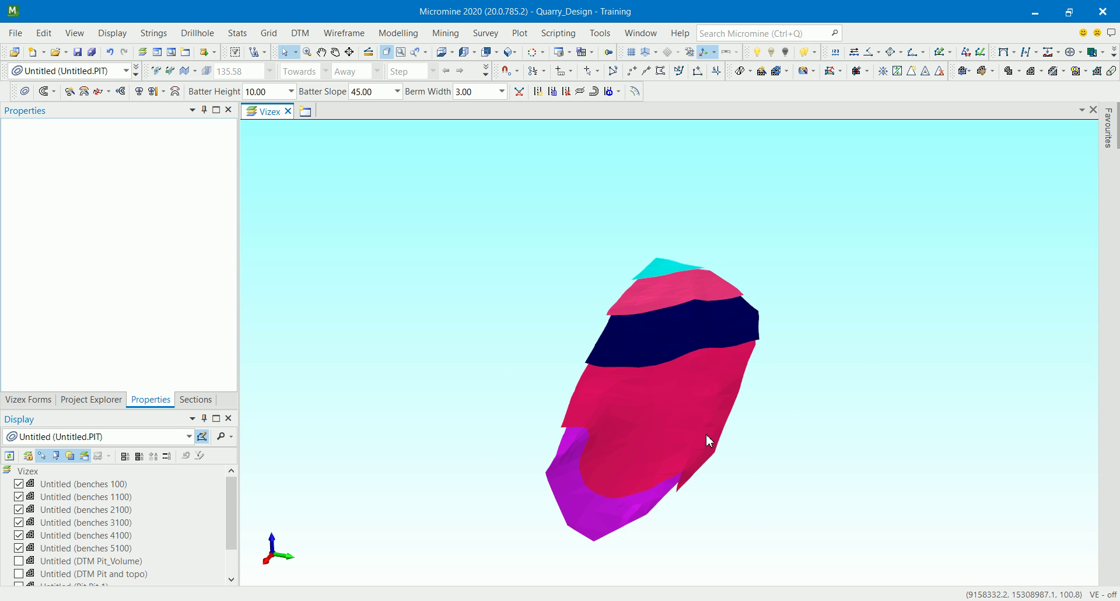
mouse_move(708, 441)
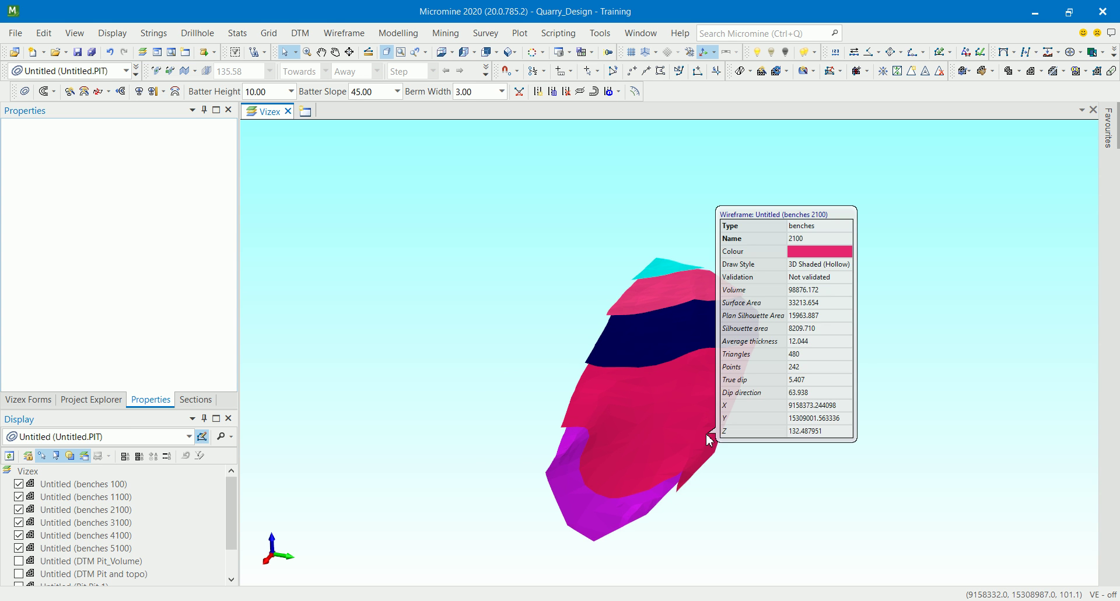
middle_click_drag(712, 445, 687, 463)
middle_click_drag(639, 500, 468, 397)
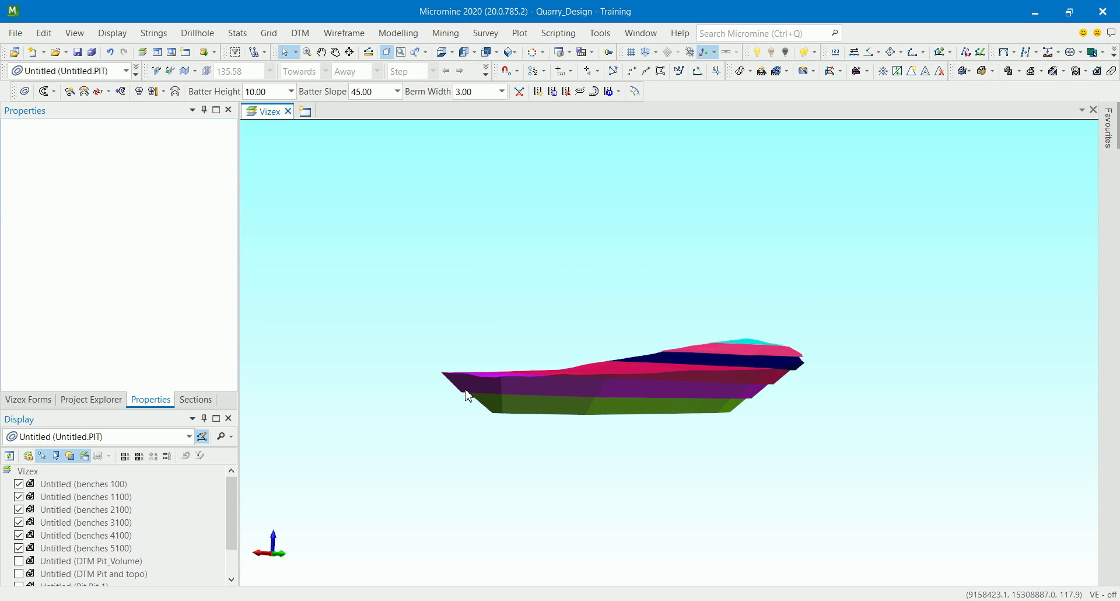